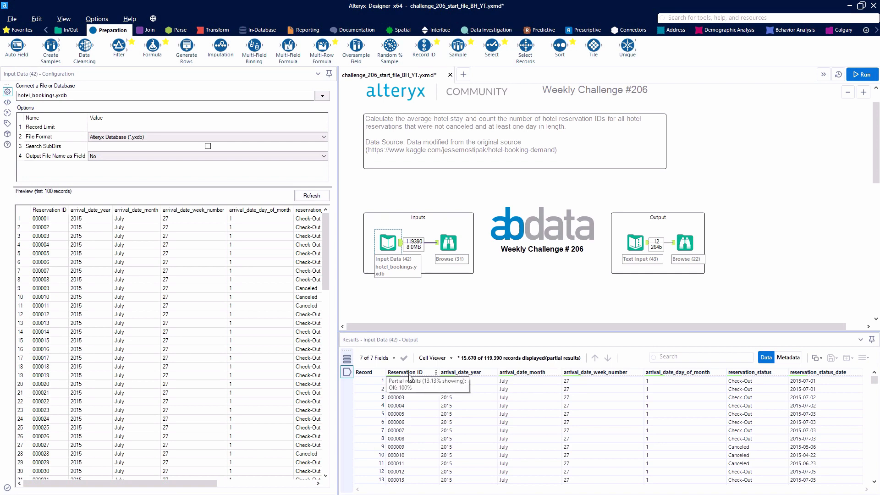
- Connect a Filter tool to the hotel_bookings input with the basic condition reservation_status does not equal "canceled"
{"action": "left_click", "coordinate": [635, 243]}
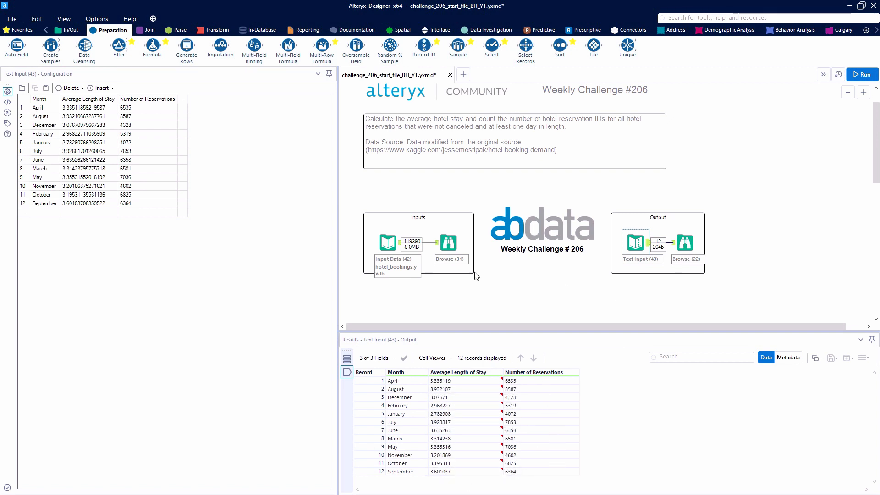
{"action": "left_click", "coordinate": [388, 243]}
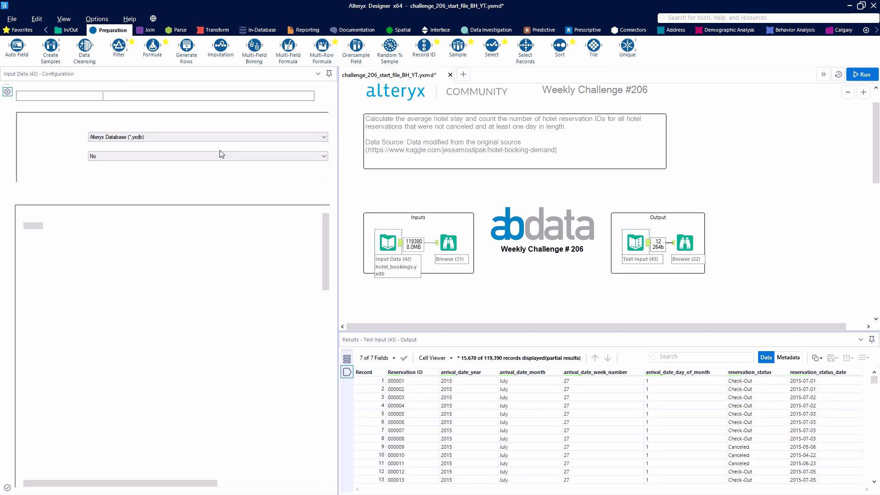
{"action": "left_click_drag", "start_coordinate": [119, 45], "coordinate": [442, 302]}
{"action": "left_click", "coordinate": [82, 126]}
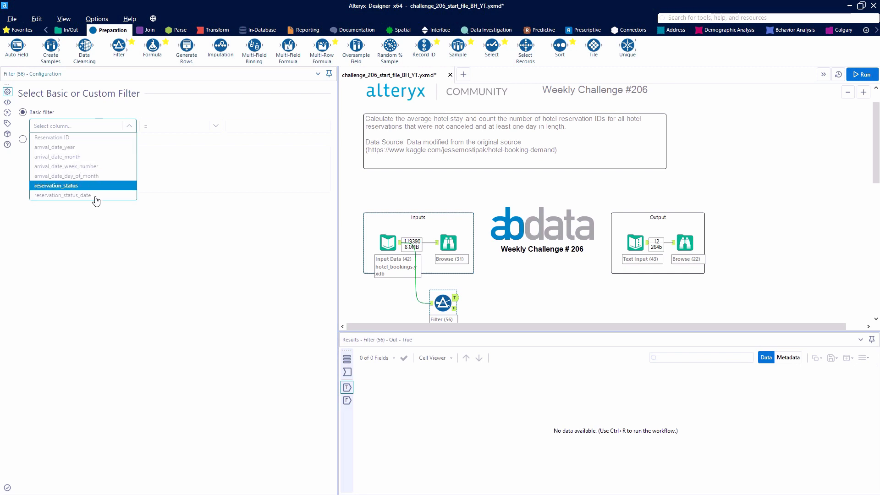
{"action": "left_click", "coordinate": [94, 186]}
{"action": "left_click", "coordinate": [169, 125]}
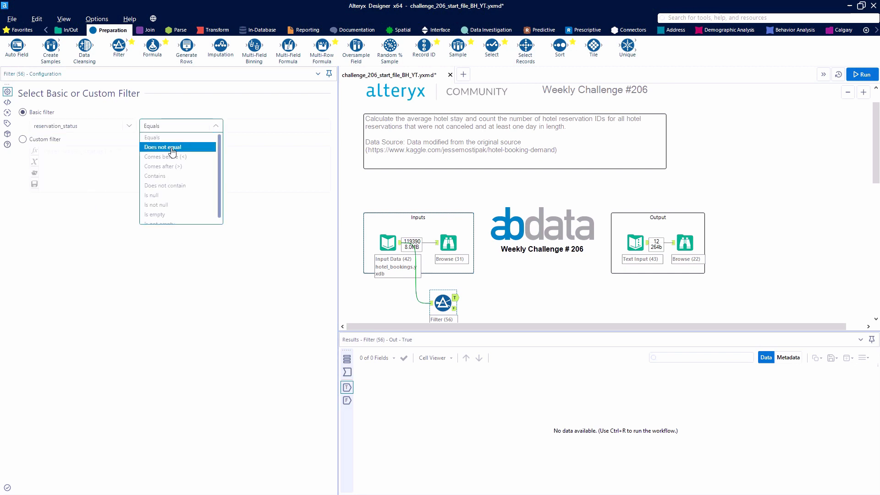
{"action": "left_click", "coordinate": [171, 146]}
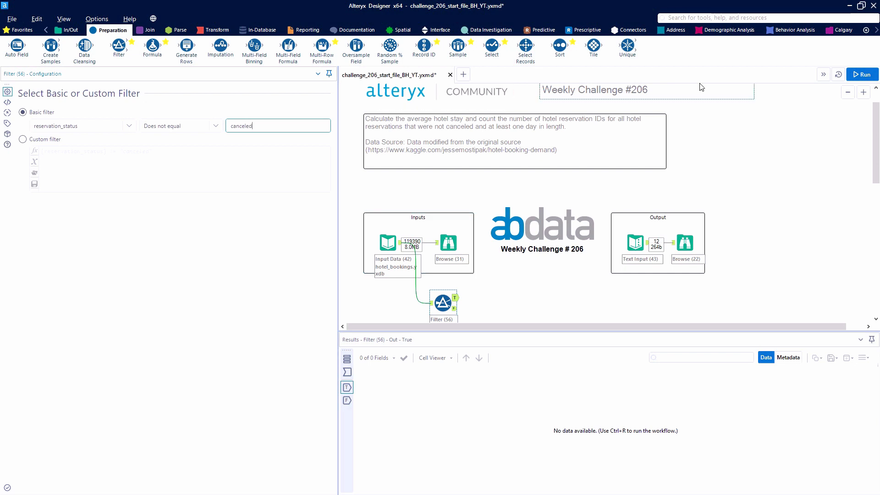
- Run the workflow and inspect the Filter's True and False output records
{"action": "left_click", "coordinate": [860, 74]}
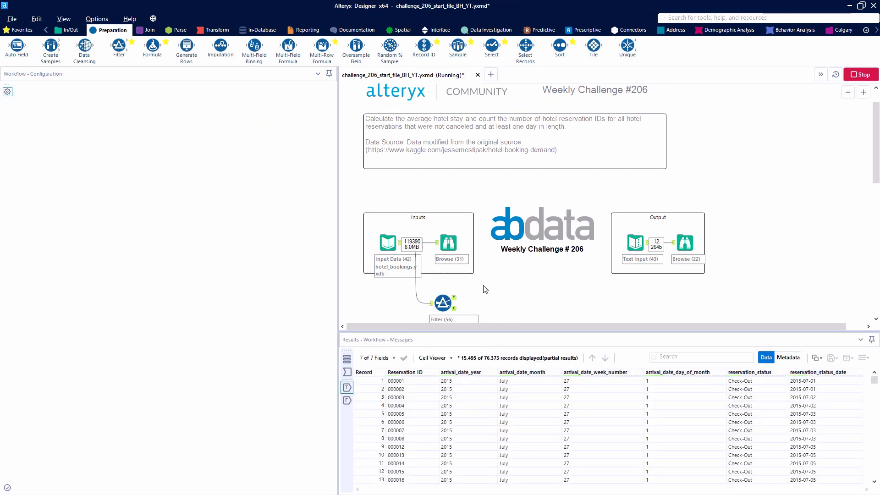
{"action": "scroll", "coordinate": [486, 289], "scroll_direction": "down", "scroll_amount": 1}
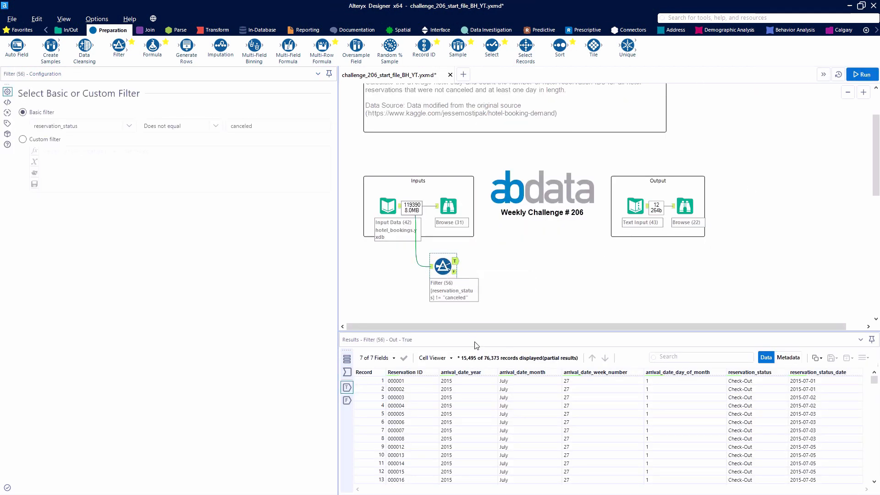
{"action": "left_click", "coordinate": [454, 271]}
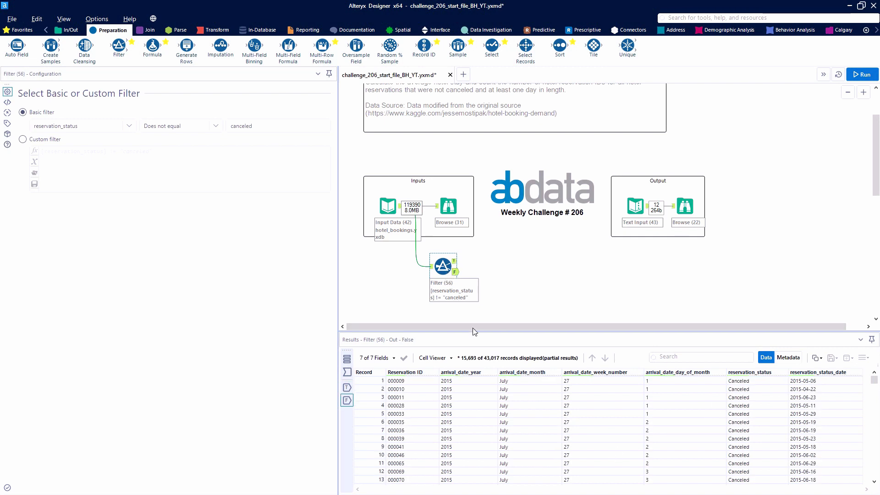
{"action": "scroll", "coordinate": [510, 277], "scroll_direction": "down", "scroll_amount": 1}
{"action": "scroll", "coordinate": [510, 277], "scroll_direction": "up", "scroll_amount": 2}
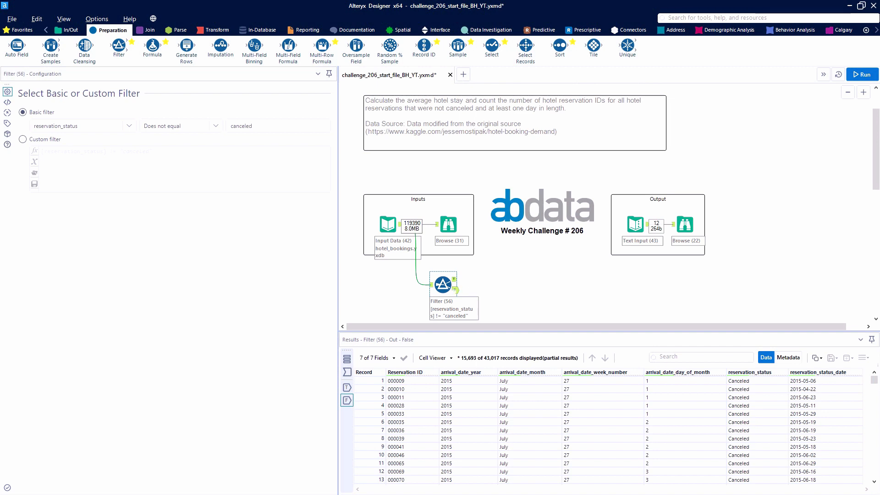
- Connect a Summarize tool to the hotel_bookings input, group it by reservation_status, and run the workflow
{"action": "left_click", "coordinate": [209, 31]}
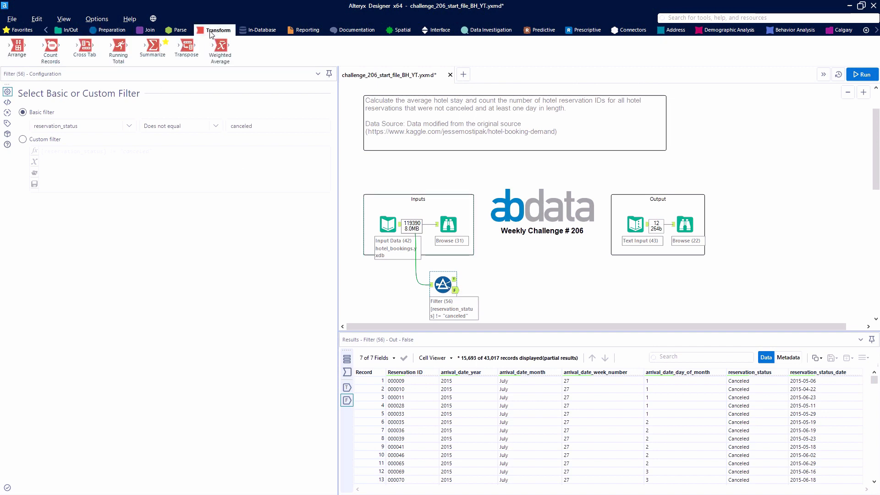
{"action": "left_click_drag", "start_coordinate": [155, 47], "coordinate": [436, 168]}
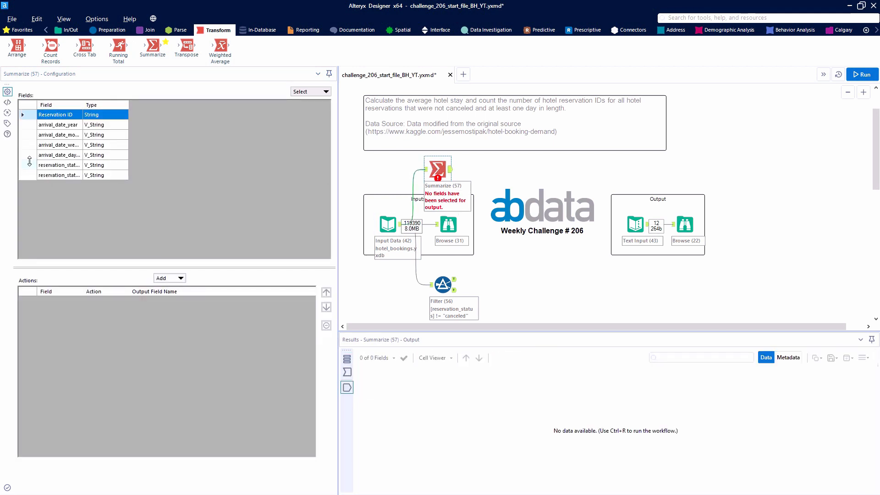
{"action": "left_click", "coordinate": [29, 164]}
{"action": "left_click", "coordinate": [181, 279]}
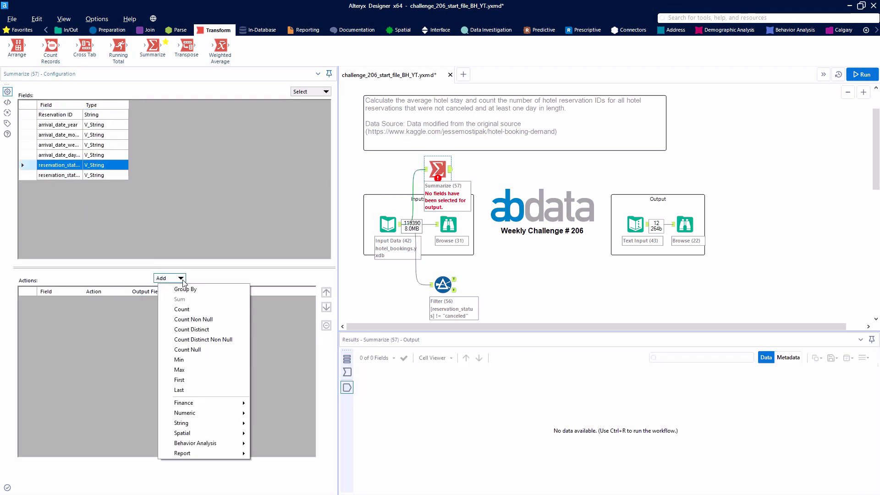
{"action": "left_click", "coordinate": [186, 289]}
{"action": "left_click", "coordinate": [862, 74]}
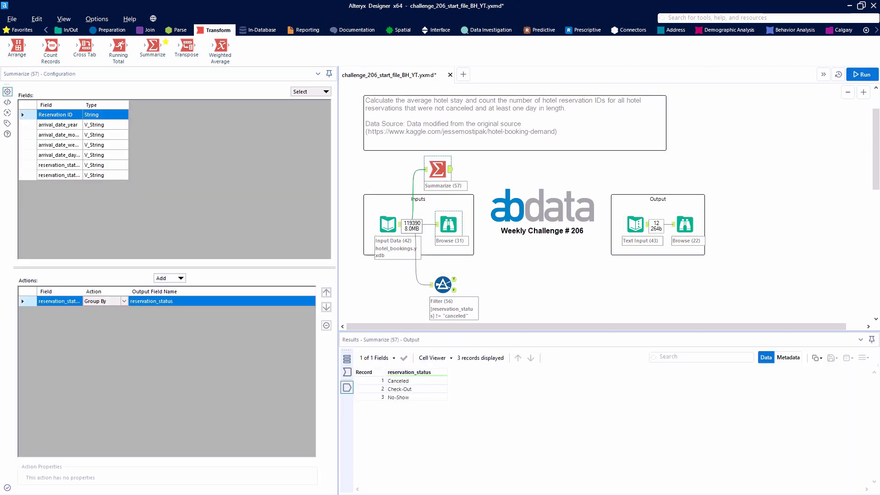
- Check each distinct reservation_status value in the Summarize results
{"action": "left_click", "coordinate": [418, 382]}
{"action": "left_click", "coordinate": [418, 390]}
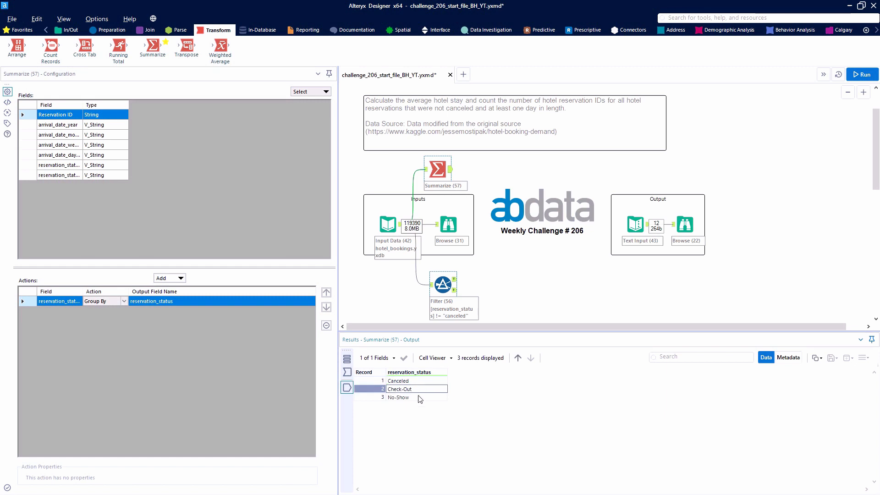
{"action": "left_click", "coordinate": [418, 398]}
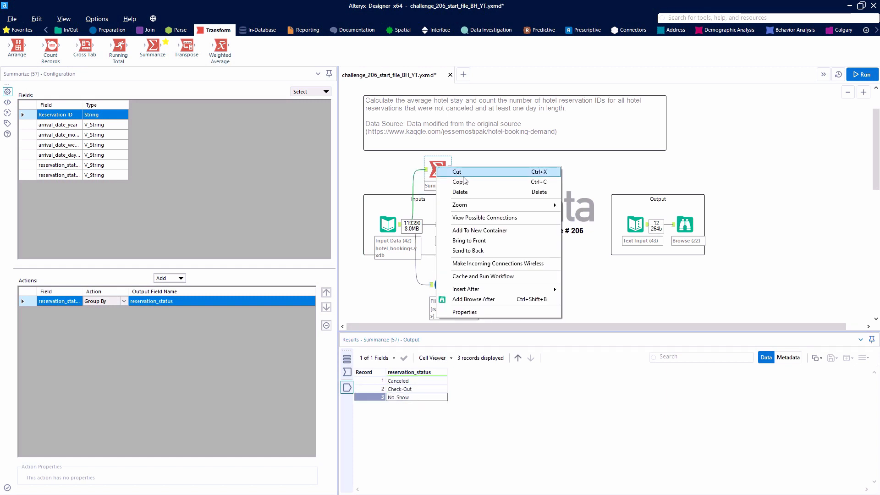
- Delete the Summarize tool from the canvas
{"action": "right_click", "coordinate": [437, 167]}
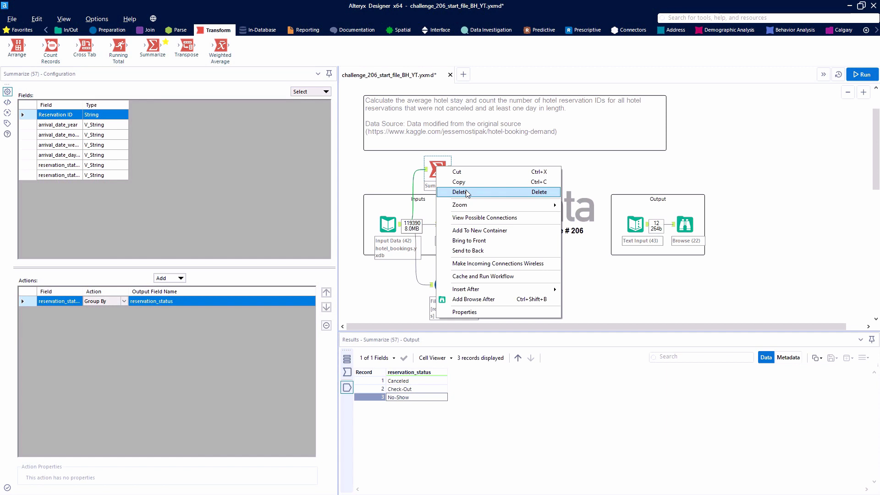
{"action": "left_click", "coordinate": [422, 397]}
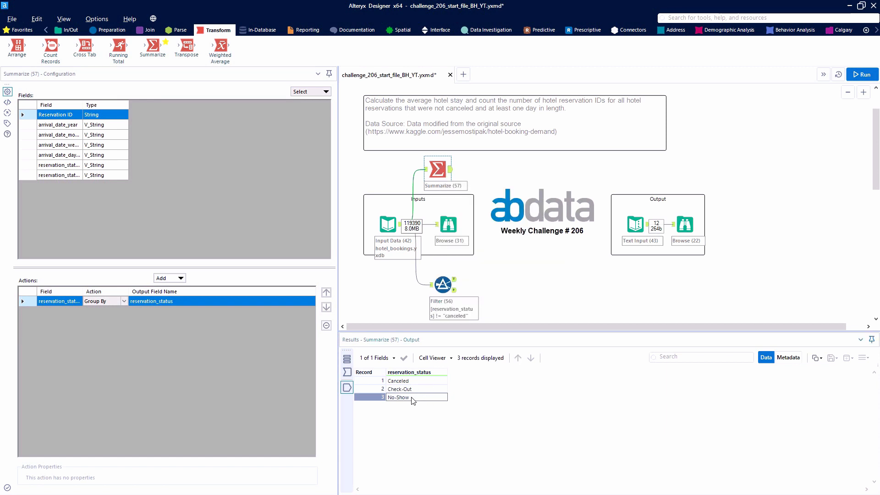
{"action": "right_click", "coordinate": [439, 176]}
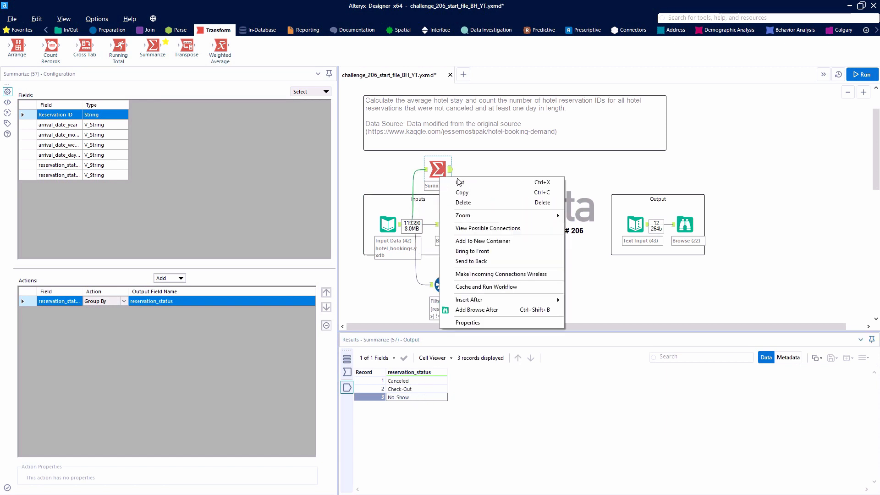
{"action": "left_click", "coordinate": [499, 202]}
- Add a Formula tool connected to the Filter's True output
{"action": "left_click", "coordinate": [447, 285]}
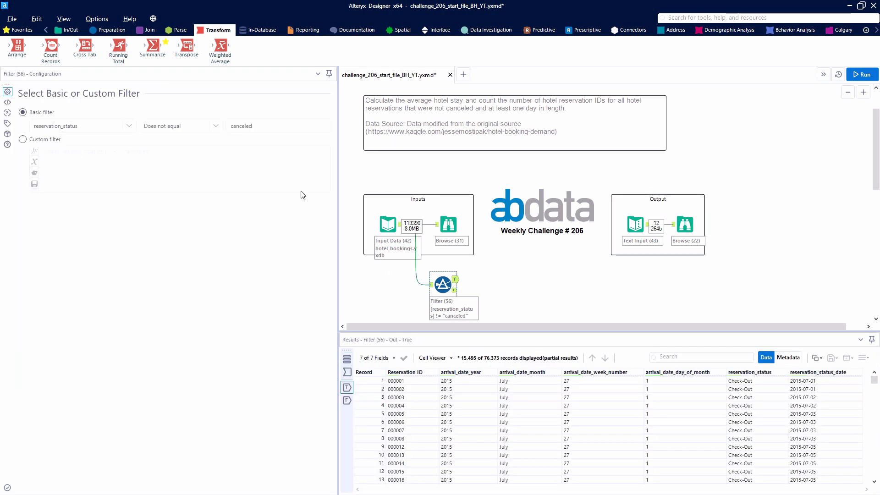
{"action": "left_click", "coordinate": [115, 30]}
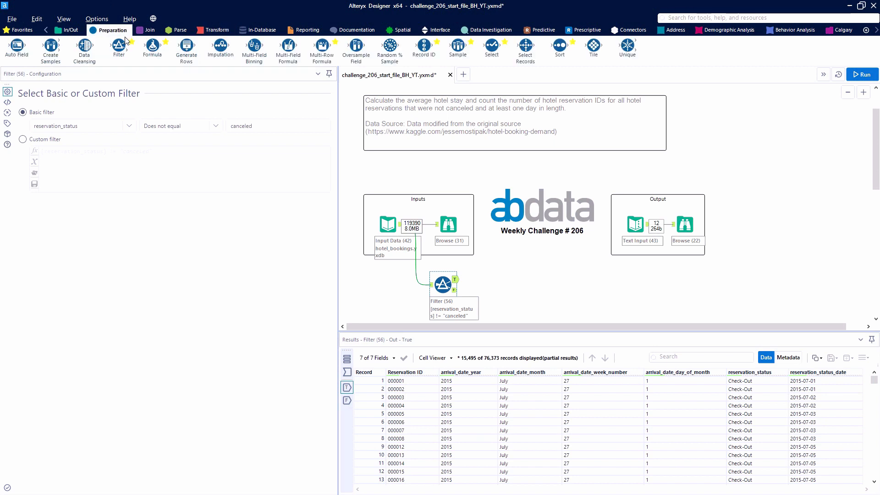
{"action": "left_click_drag", "start_coordinate": [152, 46], "coordinate": [507, 280]}
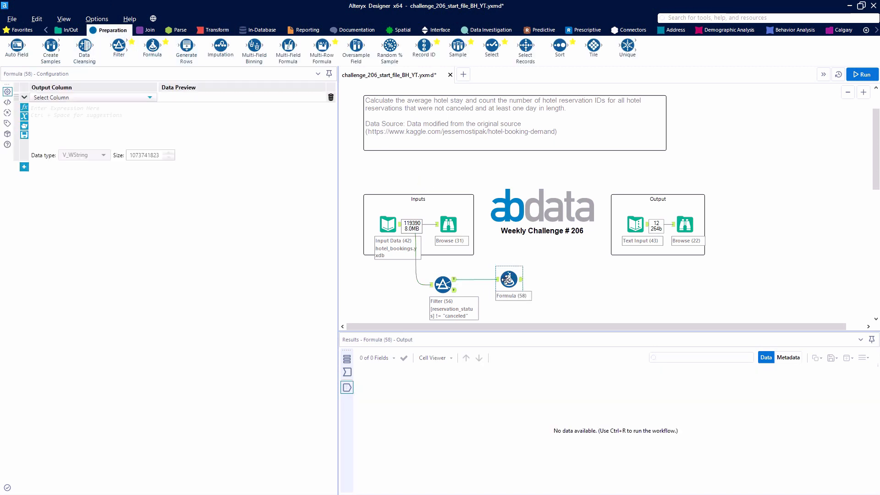
{"action": "left_click", "coordinate": [142, 98]}
{"action": "left_click", "coordinate": [129, 105]}
{"action": "left_click", "coordinate": [104, 97]}
{"action": "left_click", "coordinate": [90, 104]}
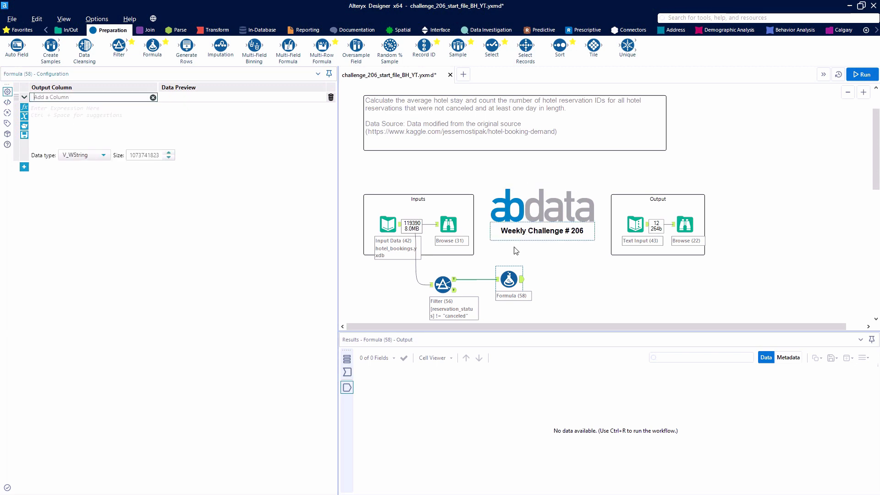
- Preview the Formula tool's incoming records and add a new output column named Concat_date
{"action": "left_click", "coordinate": [498, 280]}
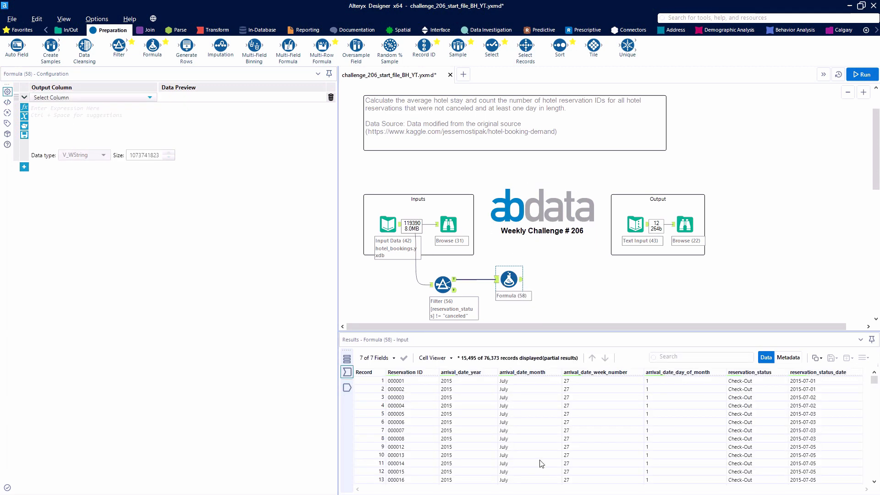
{"action": "left_click", "coordinate": [81, 99]}
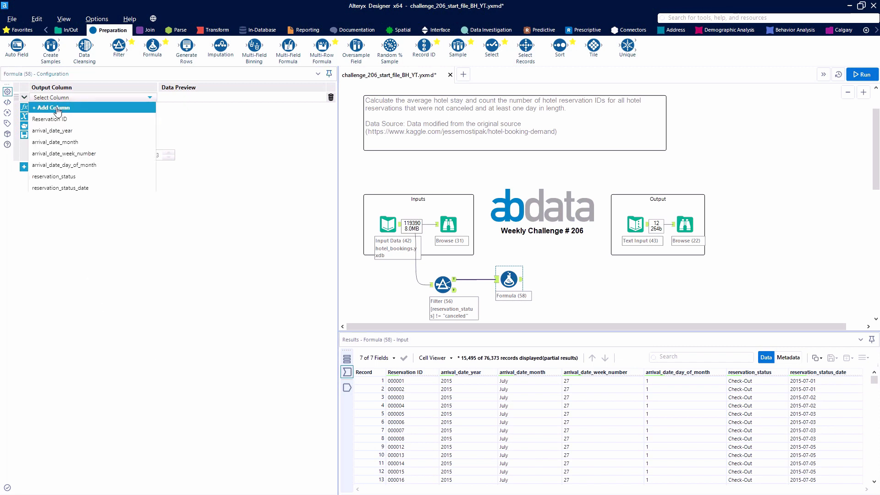
{"action": "left_click", "coordinate": [81, 104]}
{"action": "type", "text": "C"}
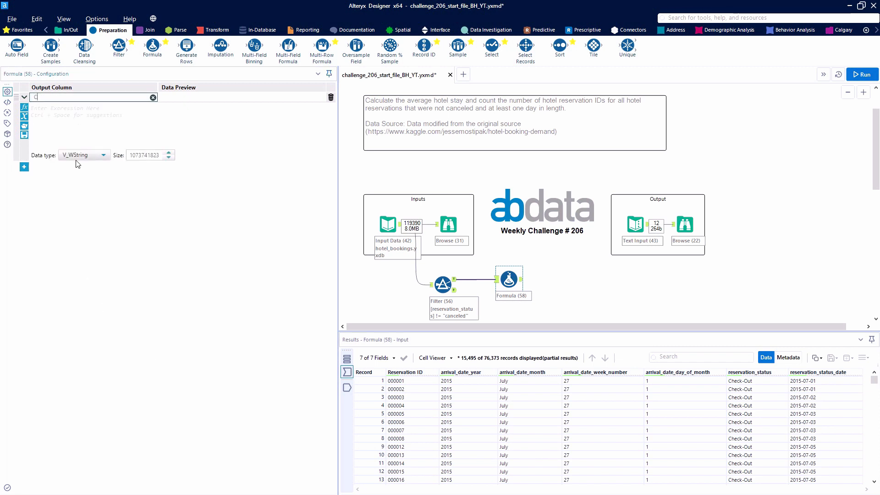
{"action": "type", "text": "oncat_date"}
- Start the Concat_date expression by joining the year and month fields as [arrival_date_year] + [arrival_date_month]
{"action": "left_click", "coordinate": [87, 123]}
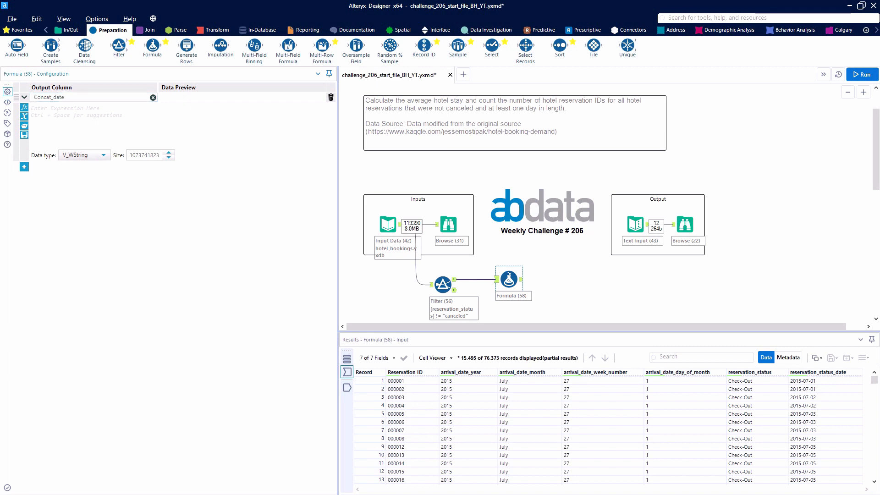
{"action": "type", "text": "arri"}
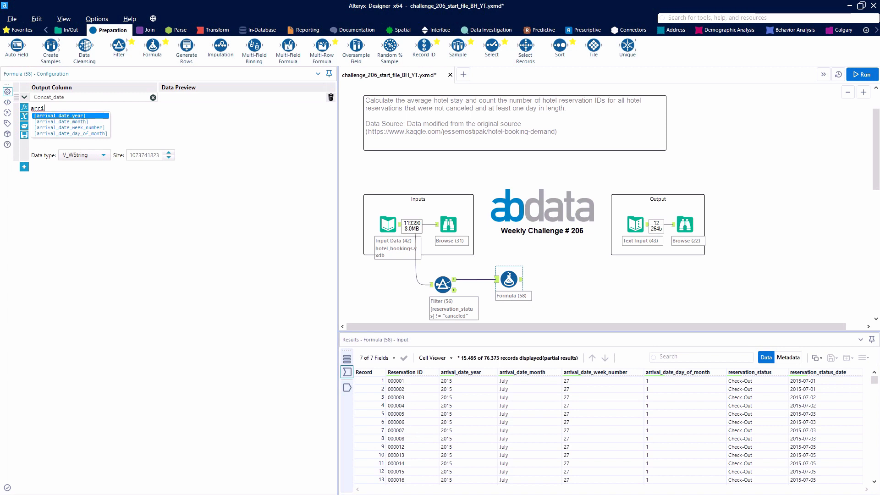
{"action": "key", "text": "Return"}
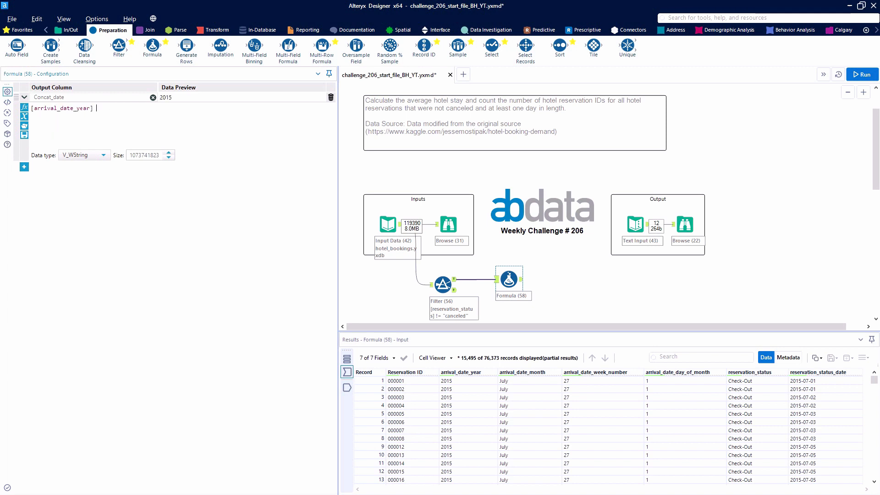
{"action": "type", "text": "+ arriv"}
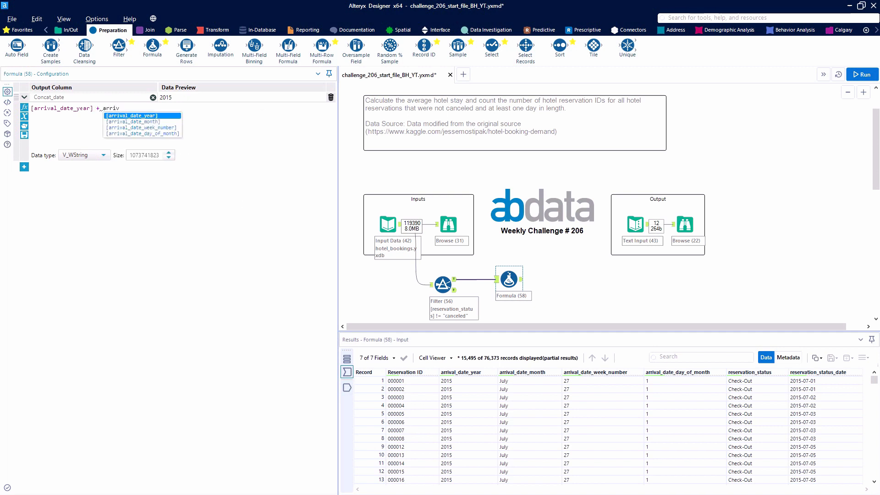
{"action": "key", "text": "Down"}
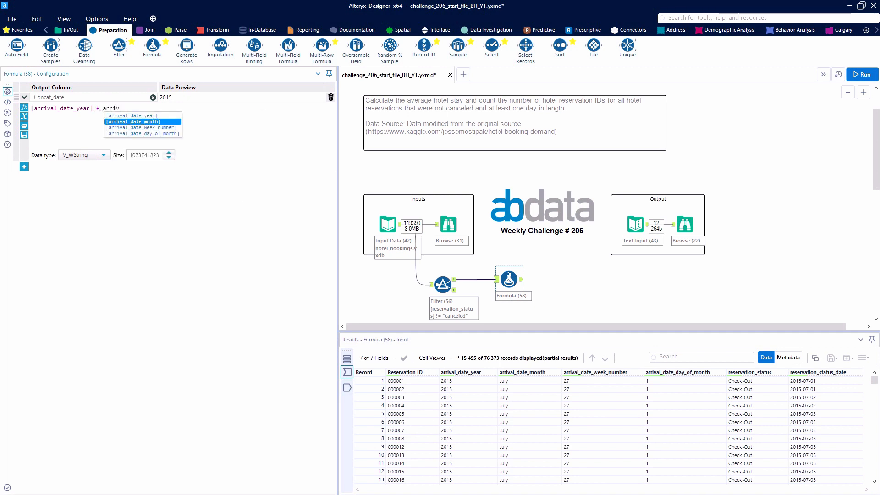
{"action": "type", "text": "iv"}
{"action": "key", "text": "Return"}
- Append + [arrival_date_day_of_month] to the end of the Concat_date expression
{"action": "type", "text": "+"}
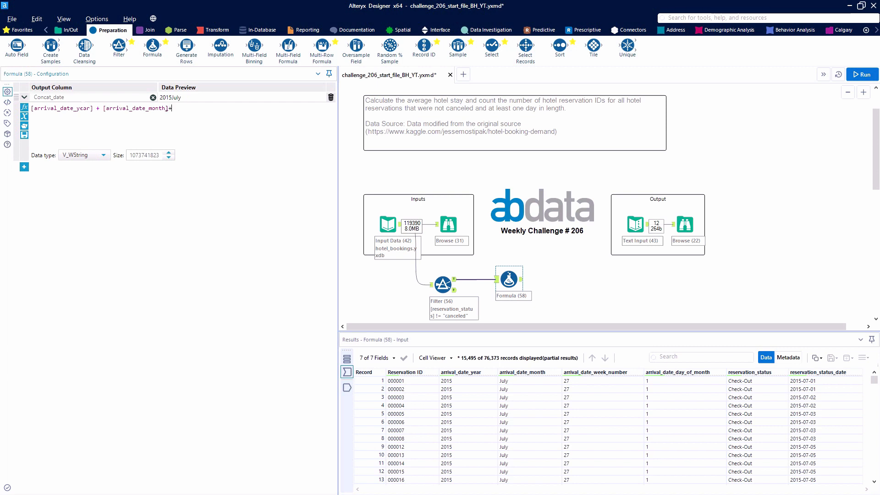
{"action": "type", "text": "[arriva"}
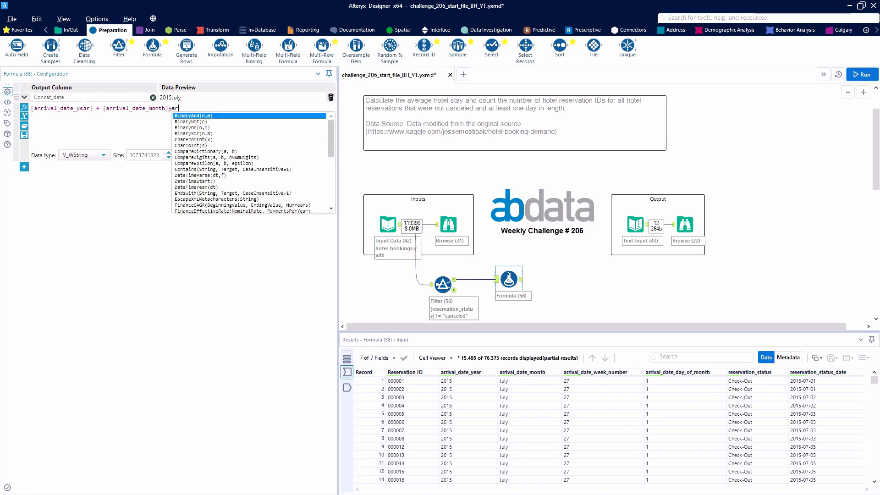
{"action": "type", "text": "l"}
{"action": "key", "text": "Down"}
{"action": "key", "text": "Down"}
{"action": "key", "text": "Down"}
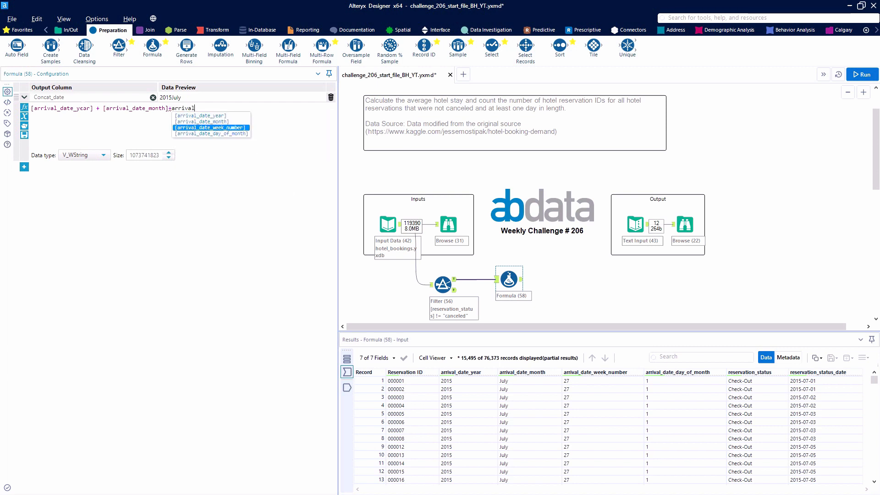
{"action": "key", "text": "Return"}
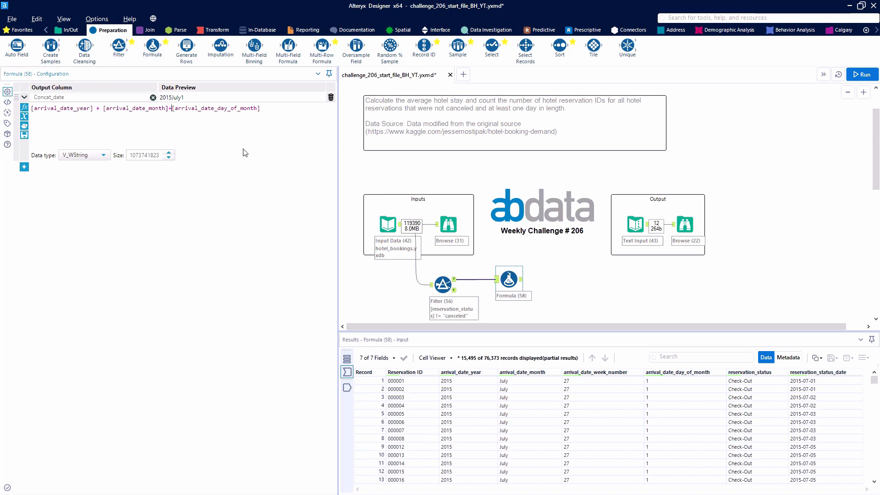
- Insert a " " separator between the year, month and day fields in the Concat_date expression
{"action": "type", "text": "\"\""}
{"action": "key", "text": "Right"}
{"action": "type", "text": "++ \" \""}
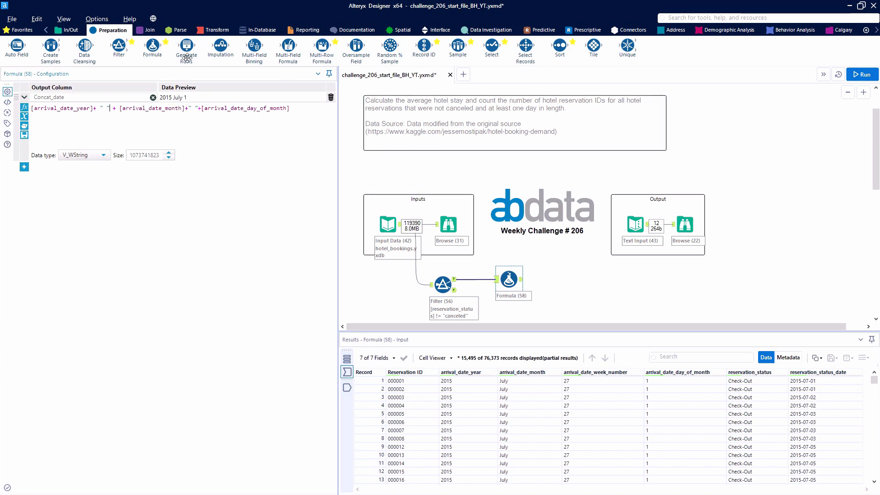
- Add a DateTime tool after the Formula tool, converting the Concat_date string field into a new column named arrival date
{"action": "left_click", "coordinate": [181, 30]}
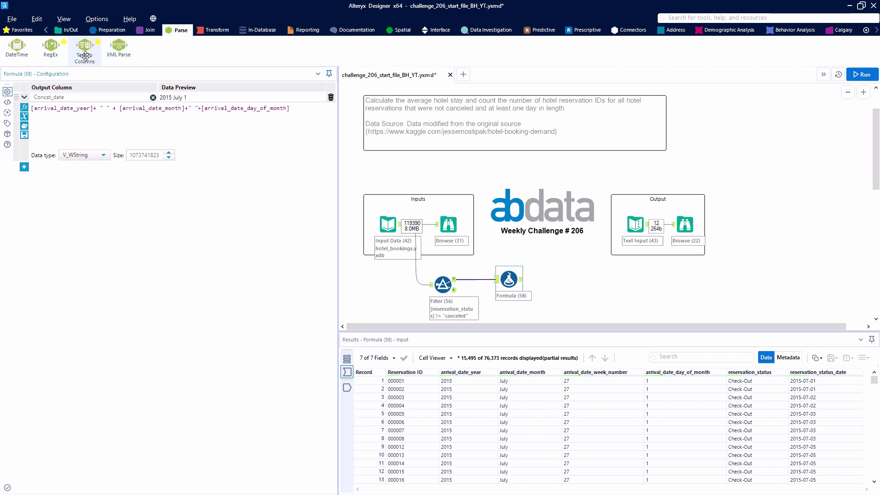
{"action": "left_click_drag", "start_coordinate": [8, 50], "coordinate": [564, 278]}
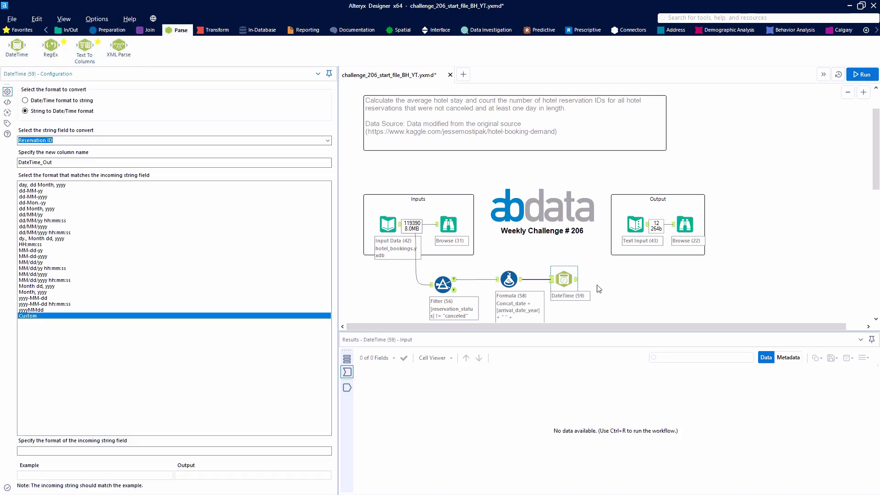
{"action": "left_click", "coordinate": [74, 451]}
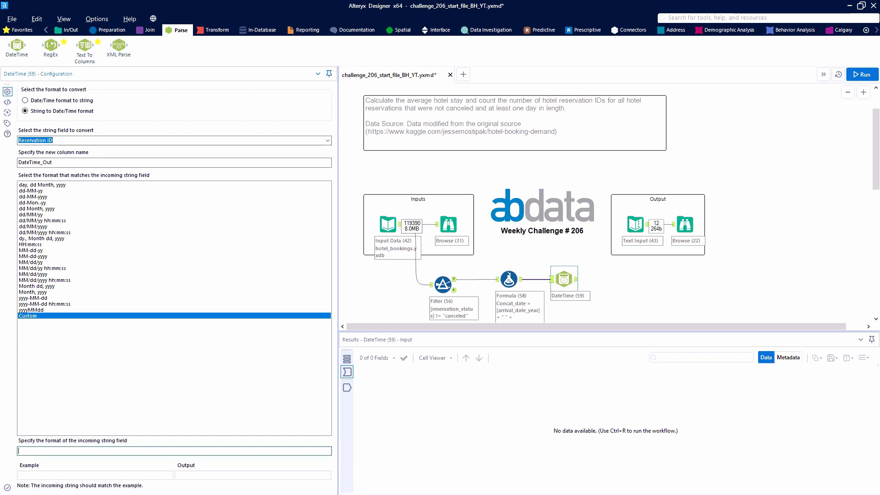
{"action": "left_click", "coordinate": [329, 141]}
{"action": "left_click", "coordinate": [61, 189]}
{"action": "left_click", "coordinate": [53, 163]}
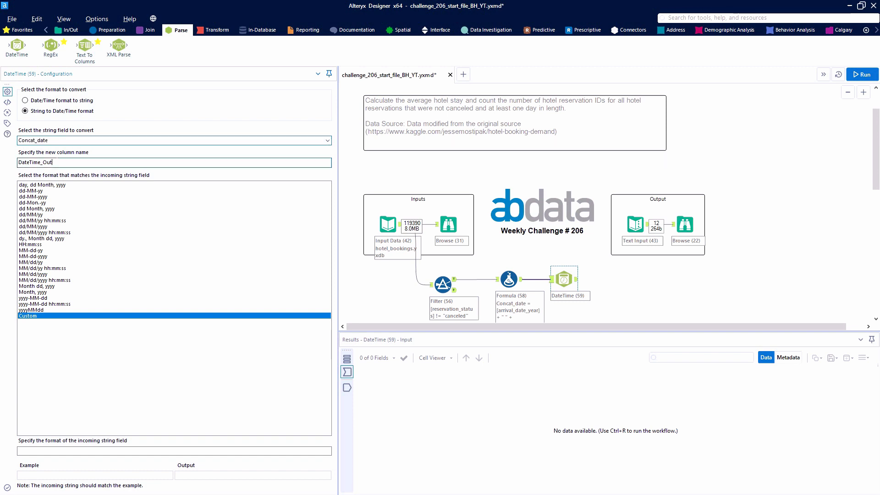
{"action": "double_click", "coordinate": [53, 162]}
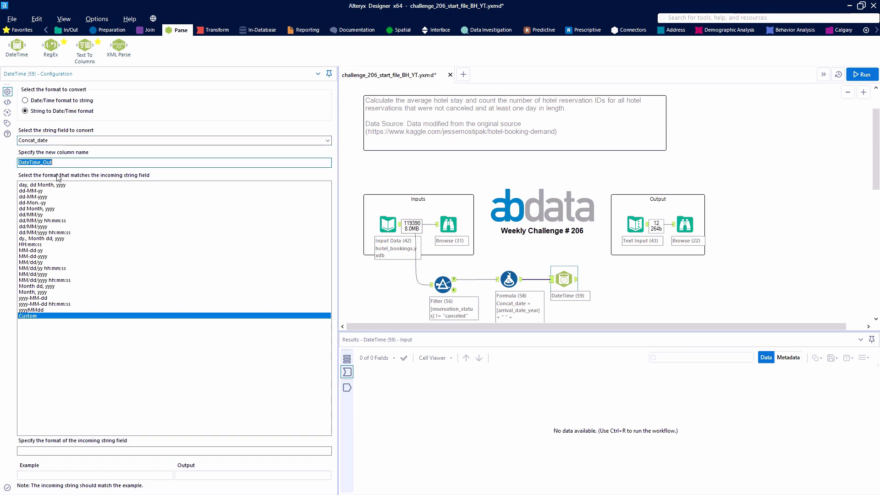
{"action": "type", "text": "arrival date"}
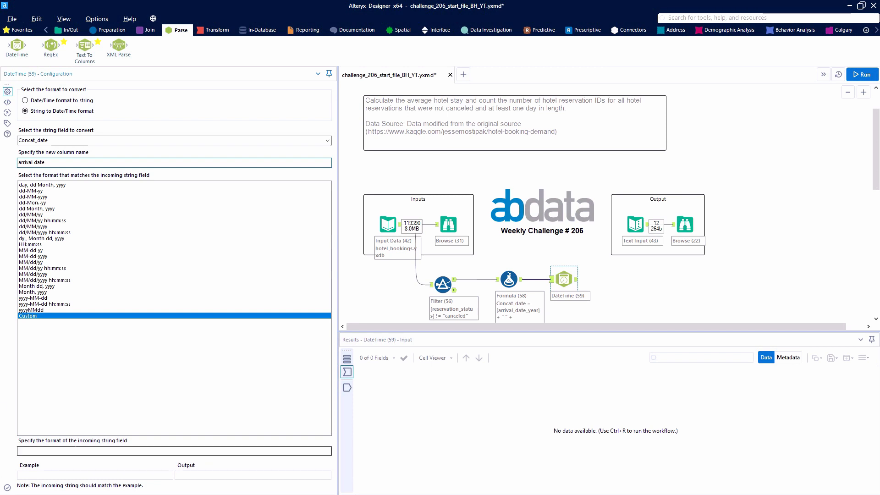
- Set the DateTime tool's custom incoming format to yyyy Month dd, and run the workflow to check the converted arrival date column
{"action": "left_click", "coordinate": [73, 451]}
{"action": "type", "text": "yyy"}
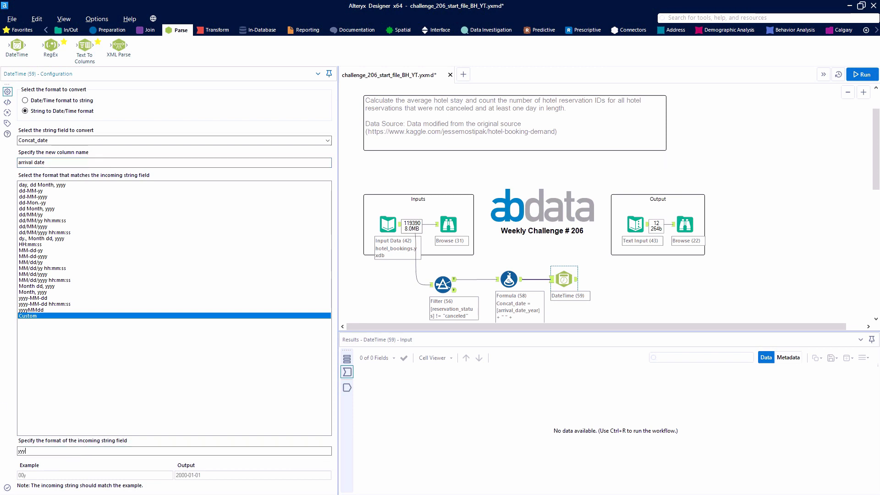
{"action": "type", "text": "y Month d"}
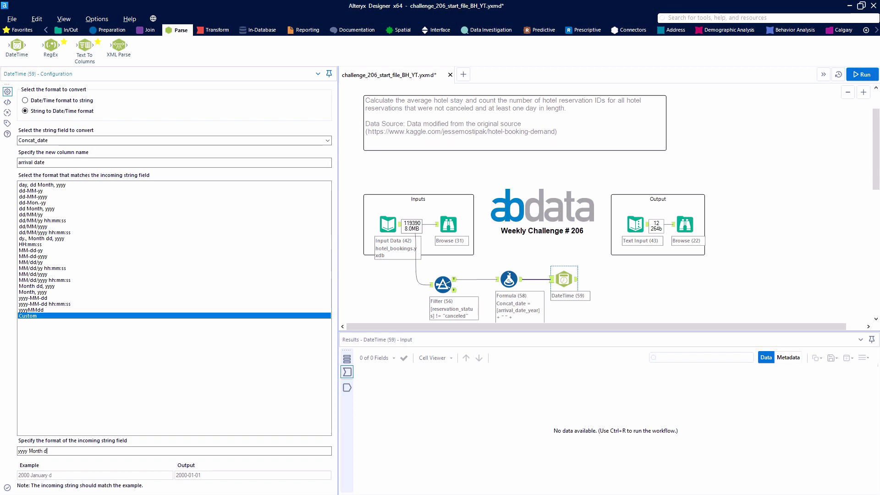
{"action": "type", "text": "dd"}
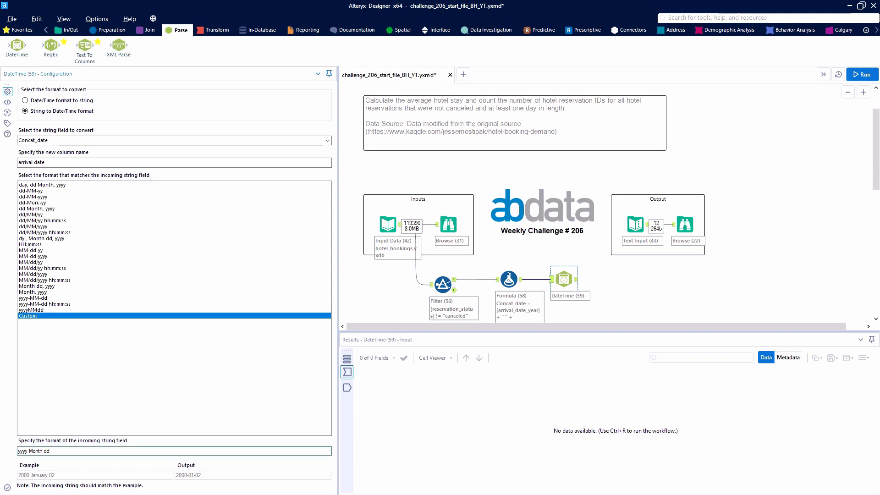
{"action": "left_click", "coordinate": [862, 75]}
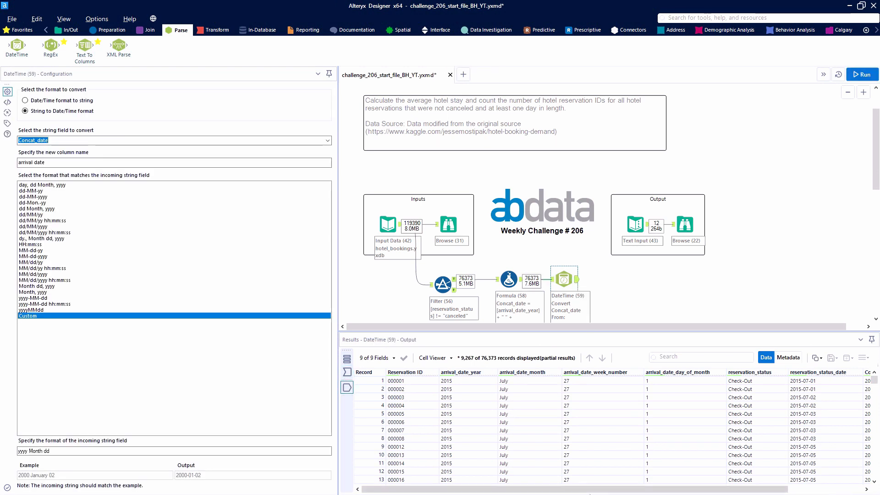
{"action": "left_click_drag", "start_coordinate": [660, 489], "coordinate": [735, 489]}
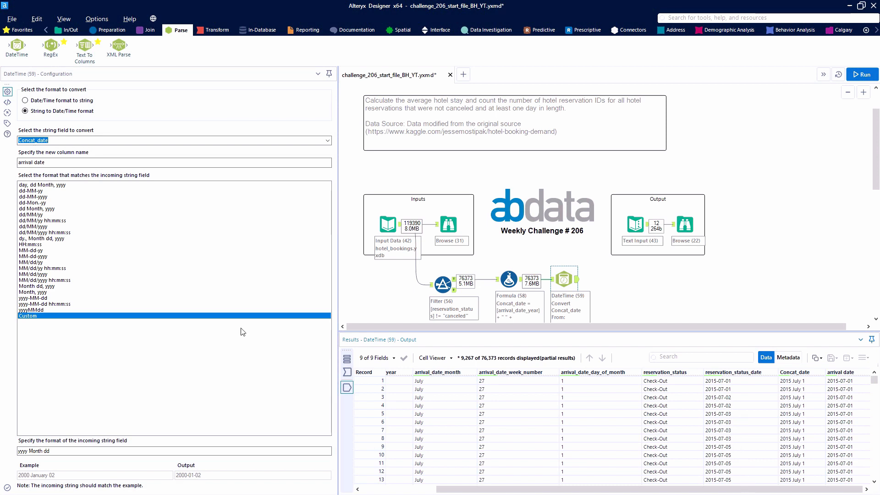
- Add a second Formula tool after the DateTime tool and insert a Select tool between the two
{"action": "left_click", "coordinate": [111, 30]}
{"action": "left_click_drag", "start_coordinate": [152, 46], "coordinate": [632, 279]}
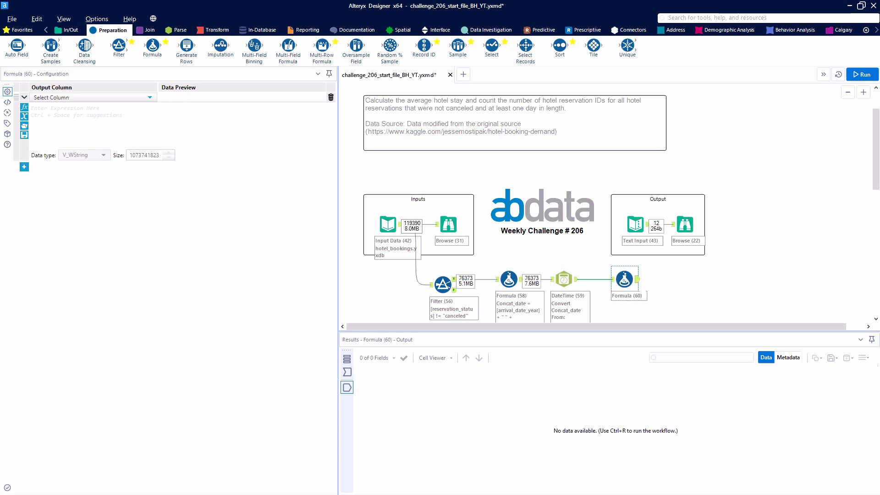
{"action": "left_click_drag", "start_coordinate": [625, 277], "coordinate": [664, 277]}
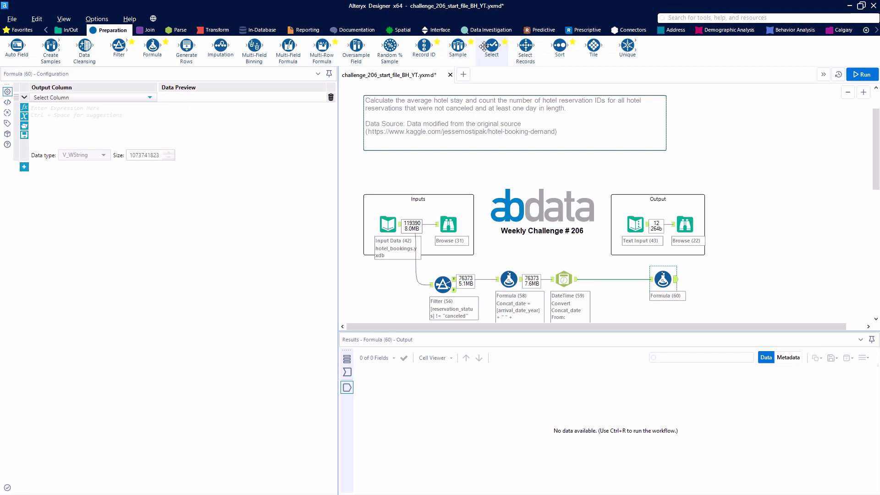
{"action": "left_click_drag", "start_coordinate": [492, 46], "coordinate": [615, 280]}
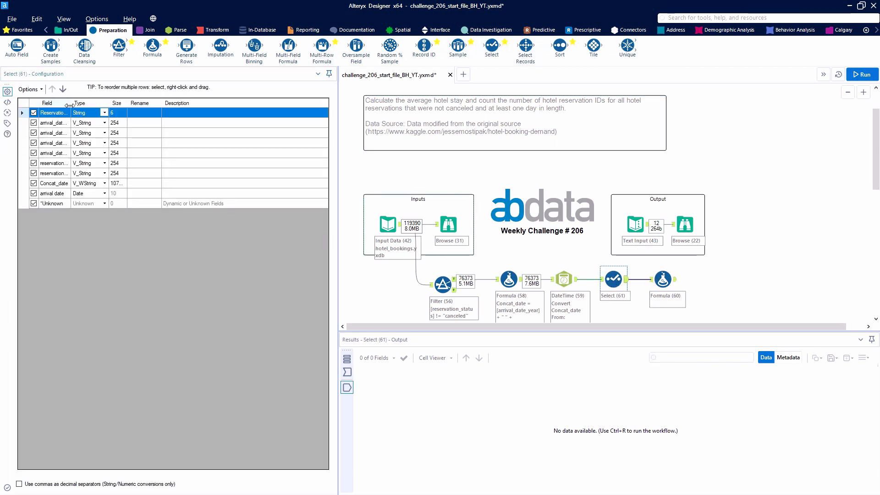
- Change the data type of reservation_status_date to Date in the Select tool
{"action": "left_click_drag", "start_coordinate": [69, 106], "coordinate": [143, 119]}
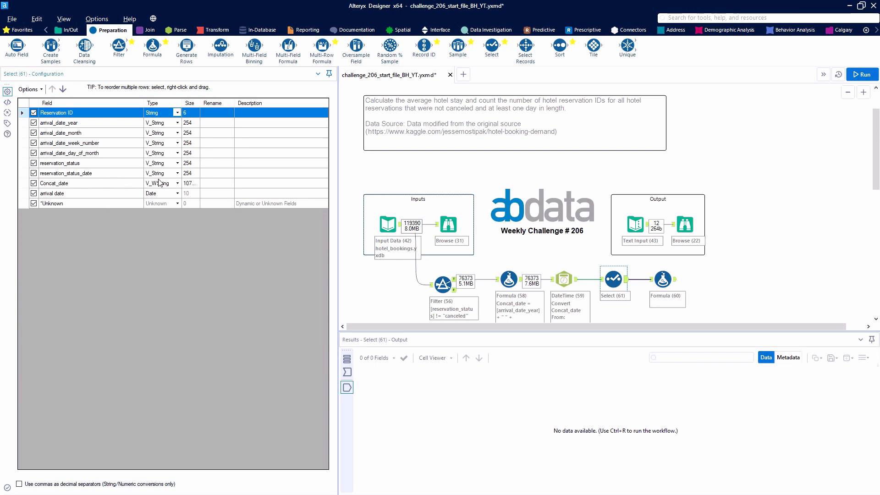
{"action": "left_click", "coordinate": [177, 173]}
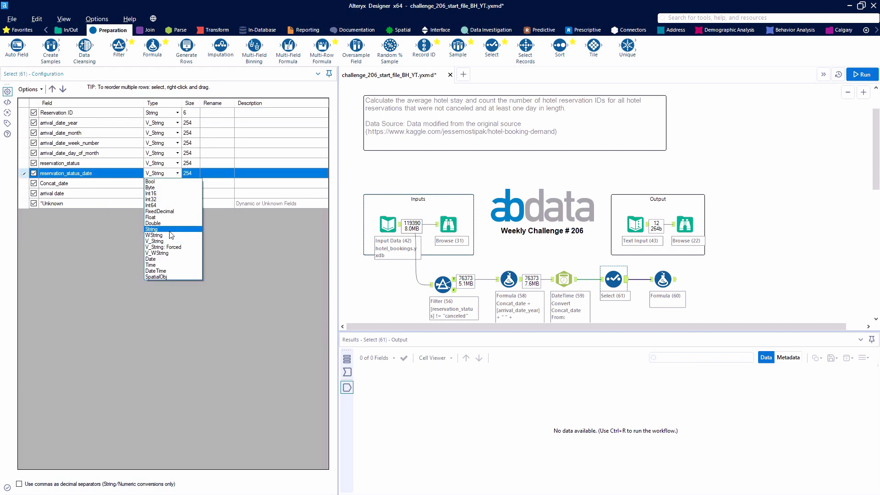
{"action": "left_click", "coordinate": [161, 260]}
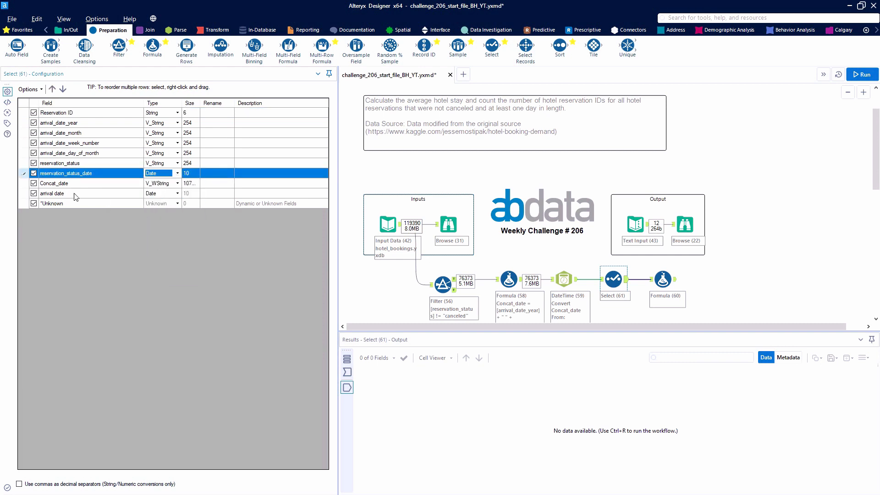
- Exclude Concat_date, *Unknown, reservation_status, arrival_date_day_of_month, arrival_date_week_number and arrival_date_year from the Select tool's output, keeping arrival_date_month
{"action": "left_click", "coordinate": [34, 184]}
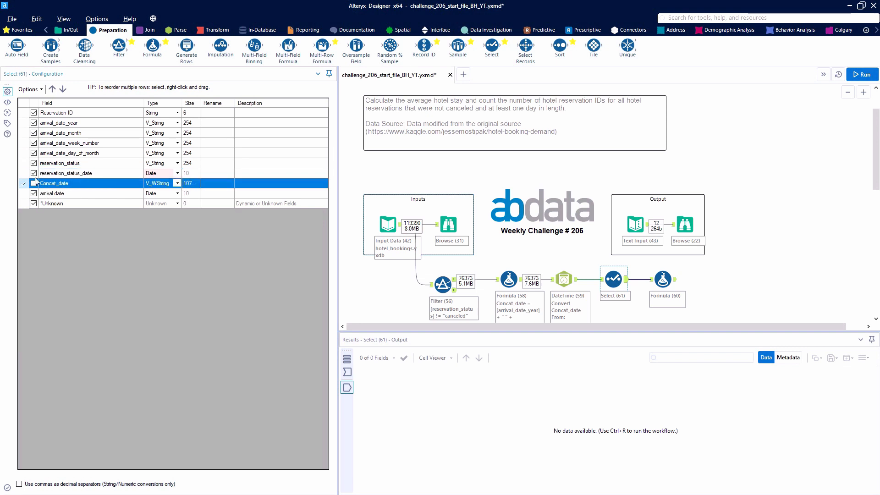
{"action": "left_click", "coordinate": [34, 204]}
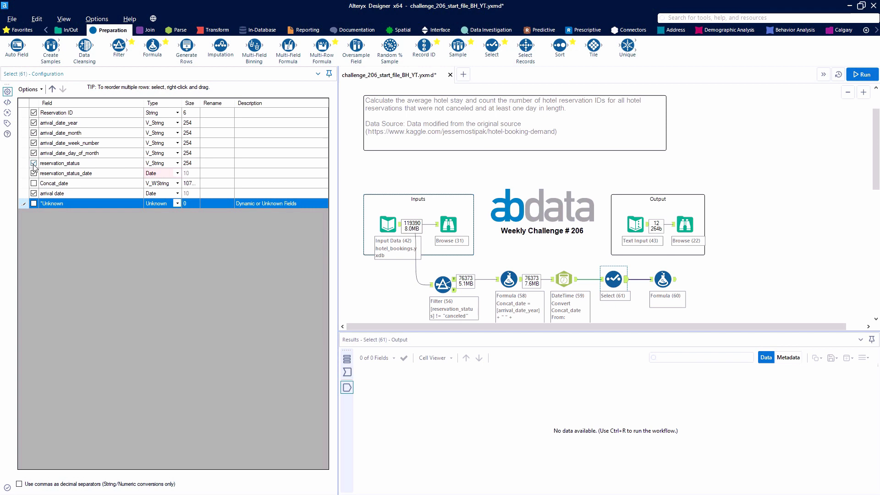
{"action": "left_click", "coordinate": [33, 164]}
{"action": "left_click", "coordinate": [33, 153]}
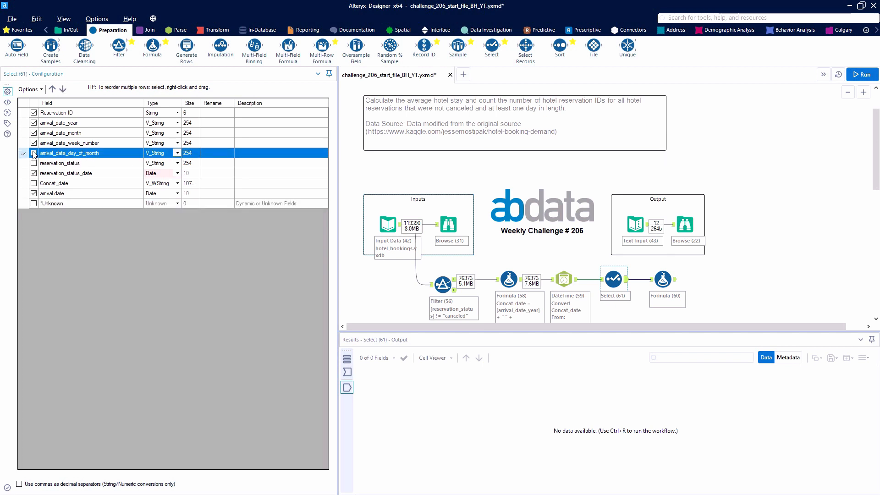
{"action": "left_click", "coordinate": [34, 143]}
{"action": "left_click", "coordinate": [33, 133]}
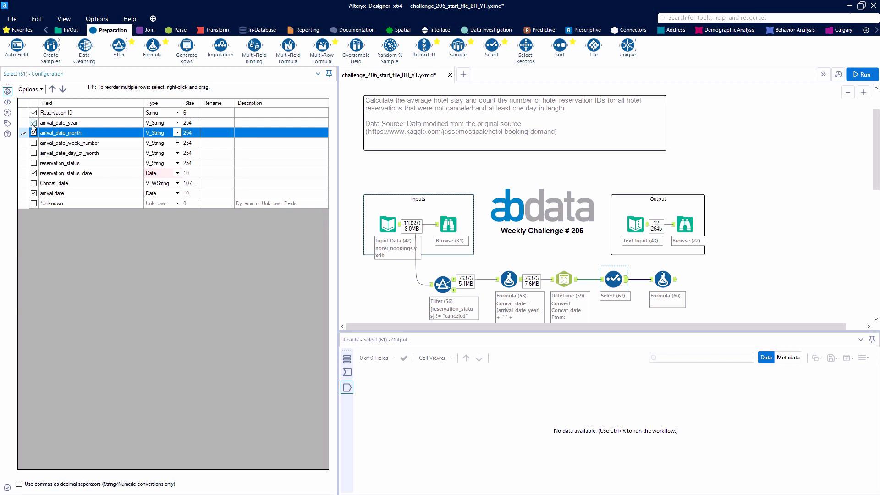
{"action": "left_click", "coordinate": [34, 123]}
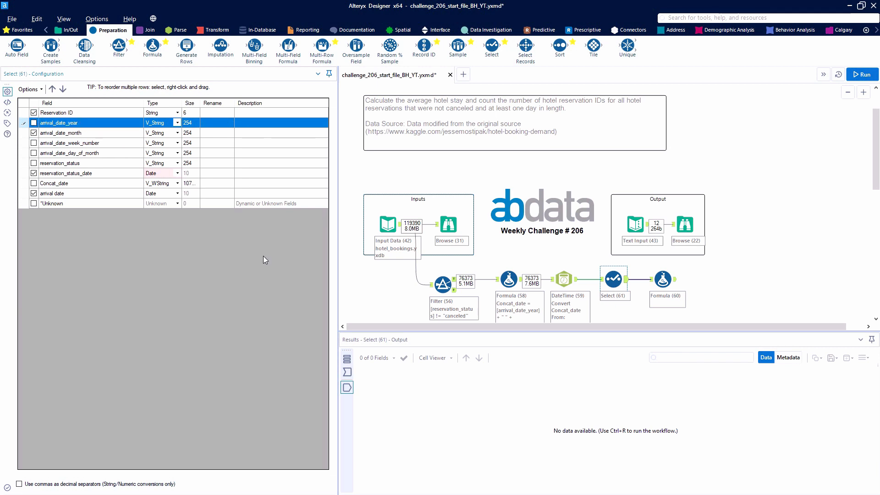
- Run the workflow and preview the incoming records of the Formula tool after the Select tool
{"action": "left_click", "coordinate": [864, 76]}
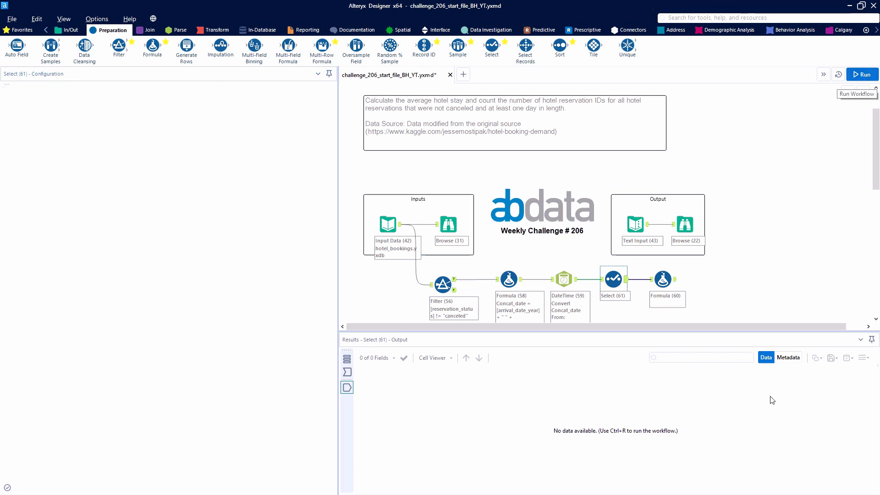
{"action": "left_click", "coordinate": [660, 282]}
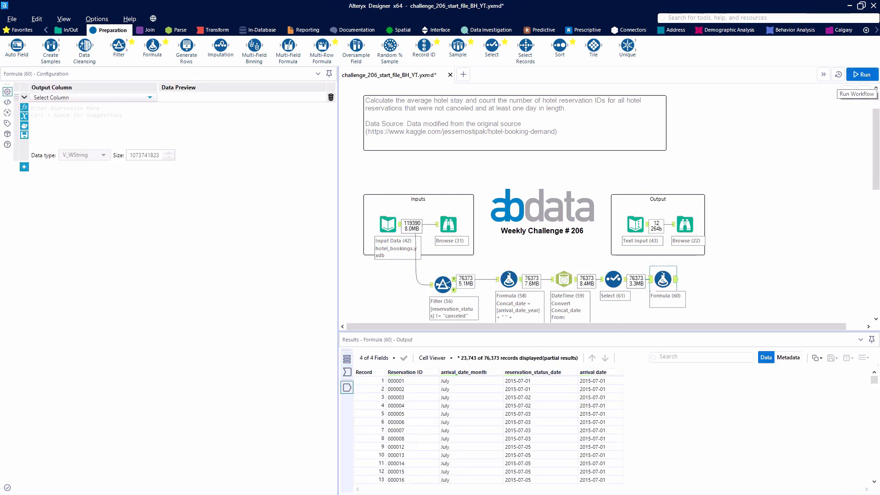
{"action": "left_click", "coordinate": [650, 279]}
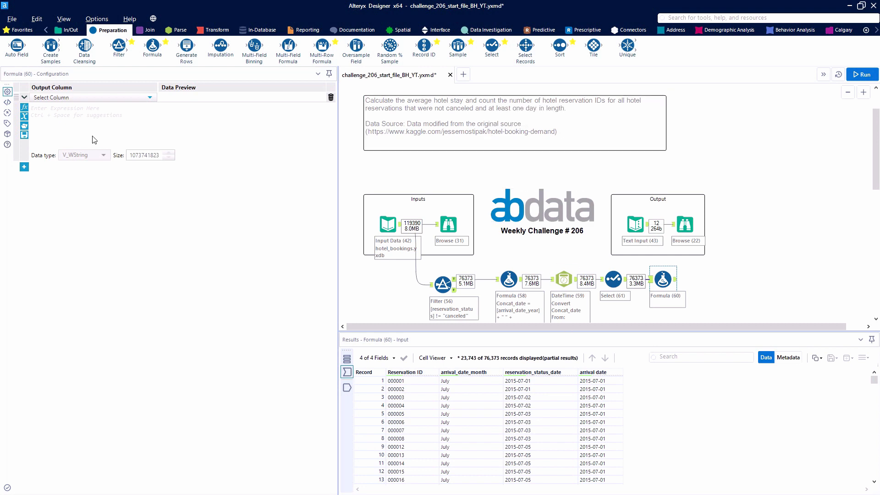
- Add a new output column named length of stay in the last Formula tool
{"action": "left_click", "coordinate": [87, 98]}
{"action": "left_click", "coordinate": [69, 109]}
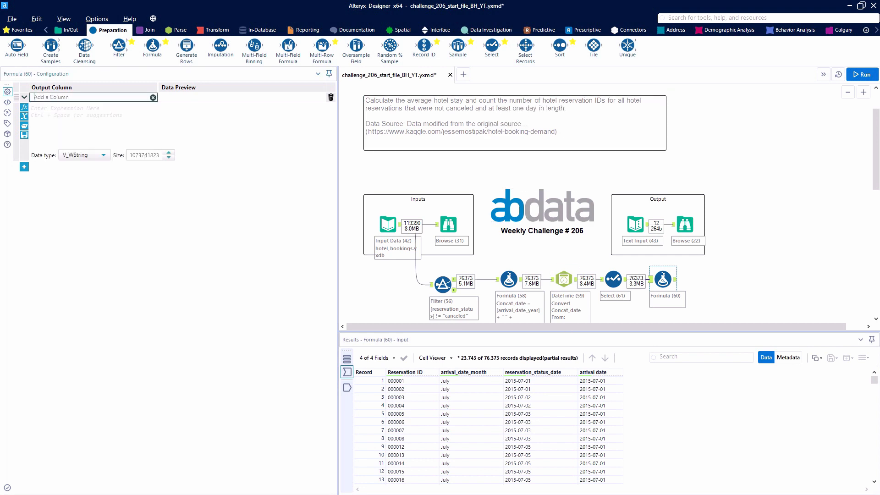
{"action": "type", "text": "length of stay"}
{"action": "key", "text": "Tab"}
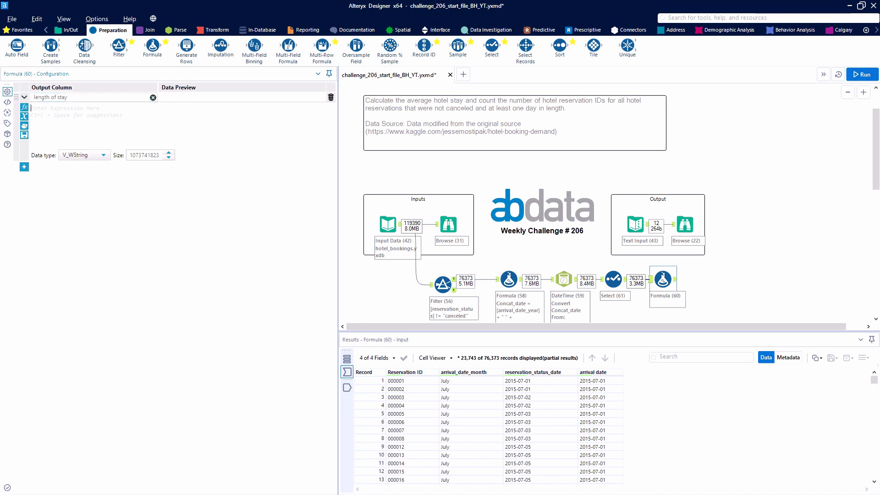
- Start the length of stay expression with DateTimeDiff, using [reservation_status_date] as its first date argument
{"action": "type", "text": "date"}
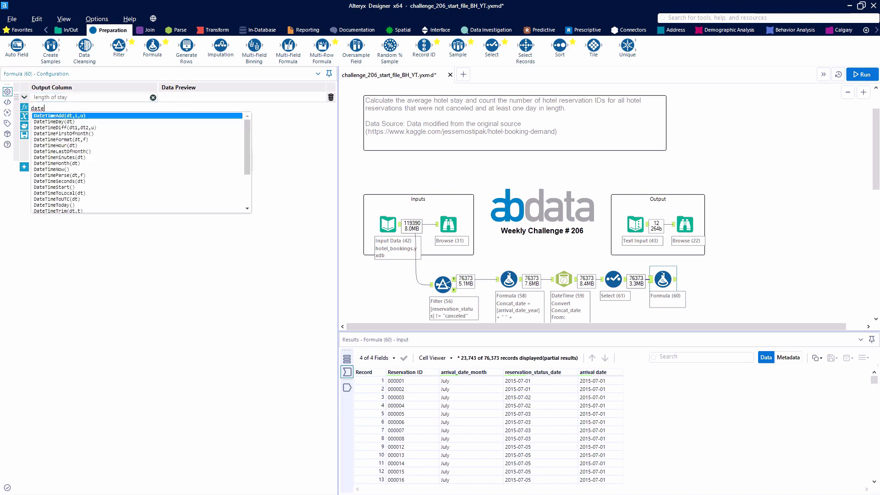
{"action": "left_click", "coordinate": [81, 128]}
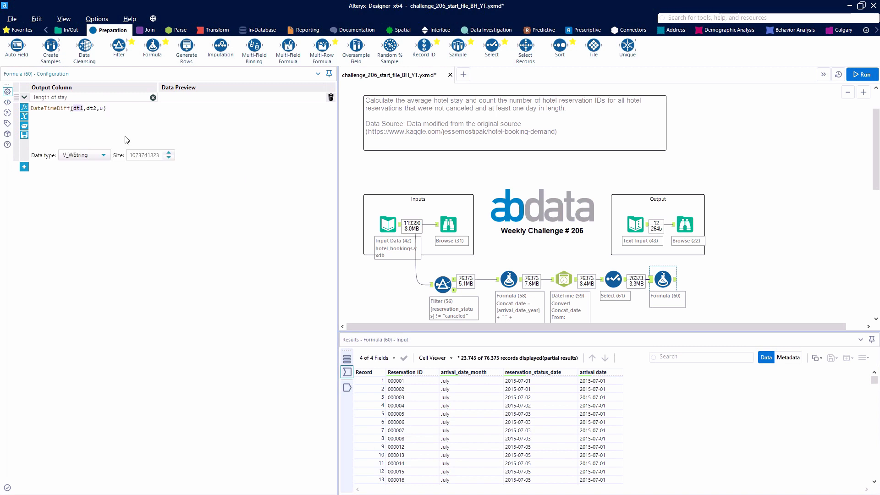
{"action": "type", "text": "de"}
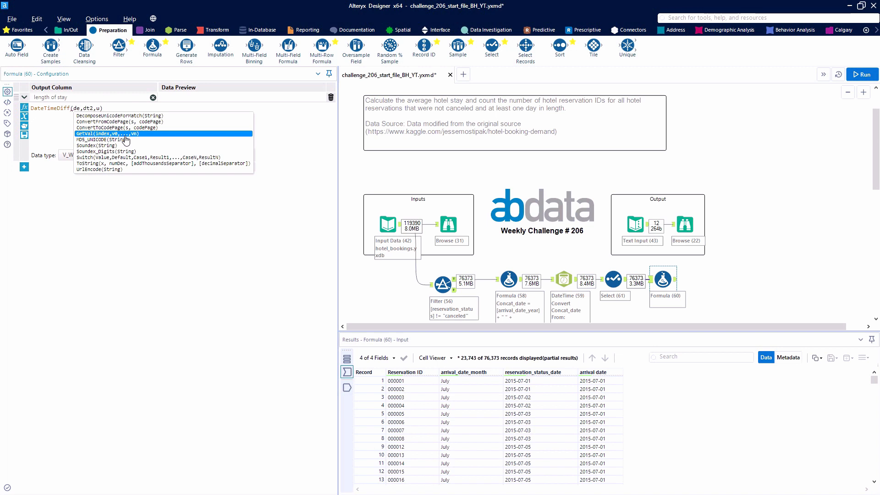
{"action": "key", "text": "BackSpace"}
{"action": "key", "text": "BackSpace"}
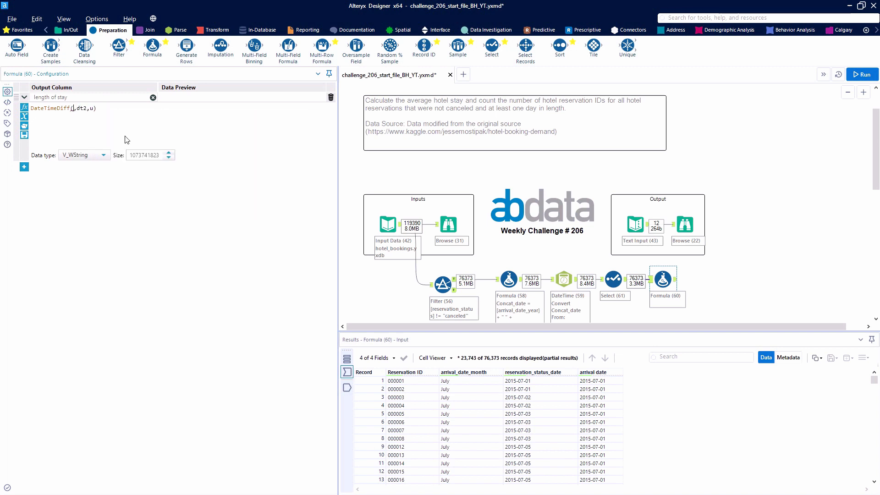
{"action": "type", "text": "reser"}
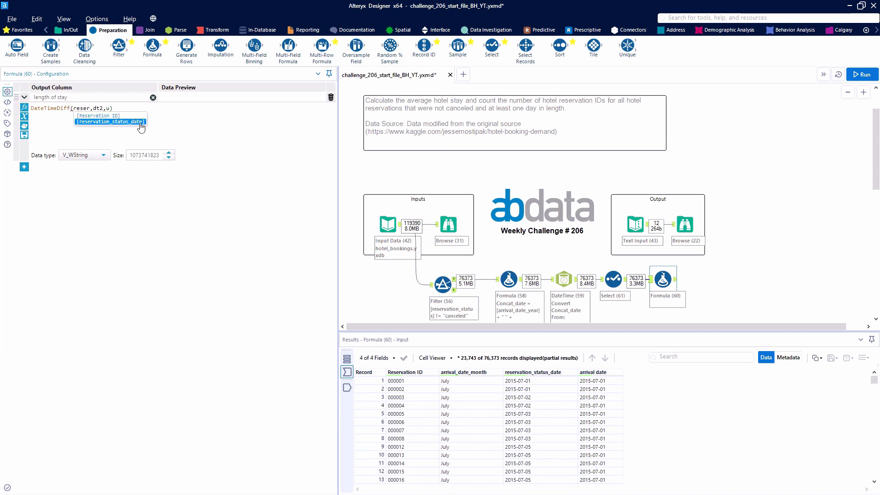
{"action": "double_click", "coordinate": [140, 121]}
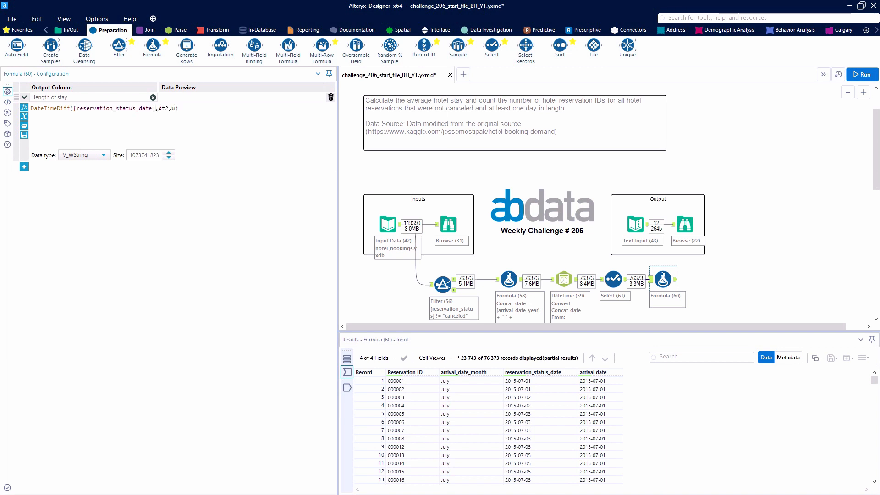
- Complete the DateTimeDiff expression with [arrival date] and "days", and run the workflow to review the length of stay values
{"action": "type", "text": "arr"}
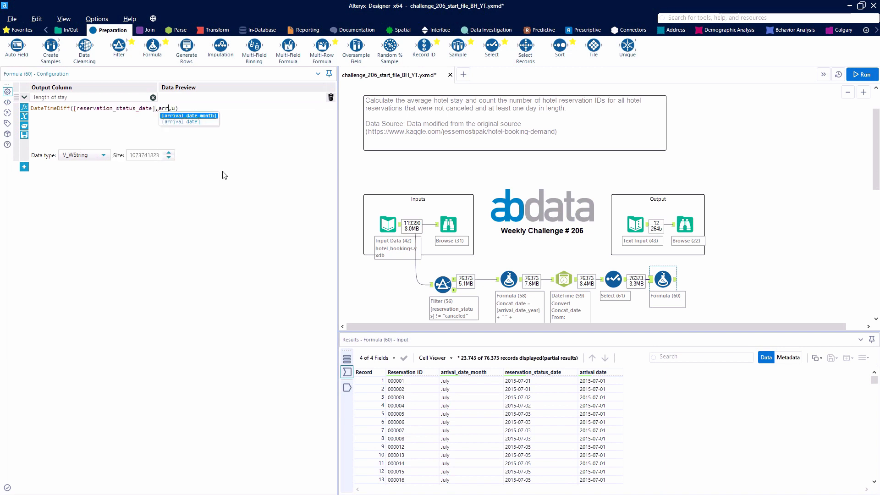
{"action": "double_click", "coordinate": [192, 122]}
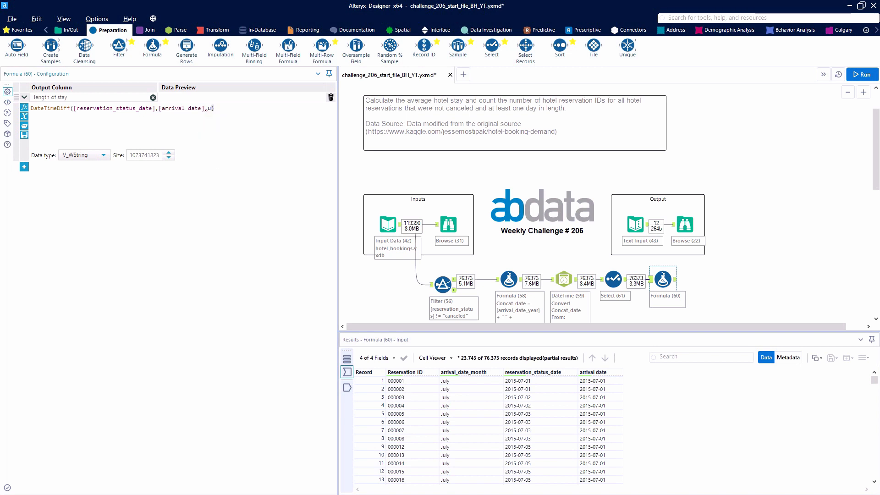
{"action": "type", "text": "\""}
{"action": "left_click", "coordinate": [215, 109]}
{"action": "left_click", "coordinate": [862, 75]}
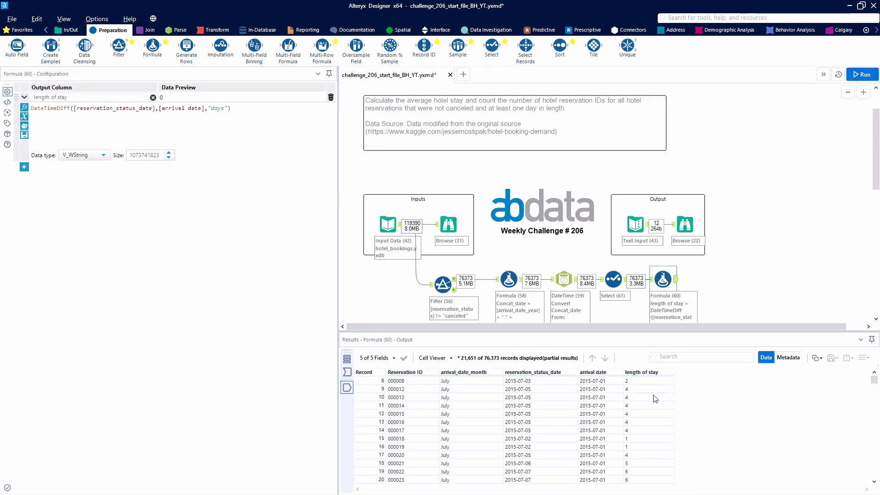
{"action": "scroll", "coordinate": [655, 399], "scroll_direction": "up", "scroll_amount": 3}
- Add a Filter tool after the last Formula tool and choose length of stay as its basic filter column
{"action": "left_click_drag", "start_coordinate": [130, 60], "coordinate": [719, 278]}
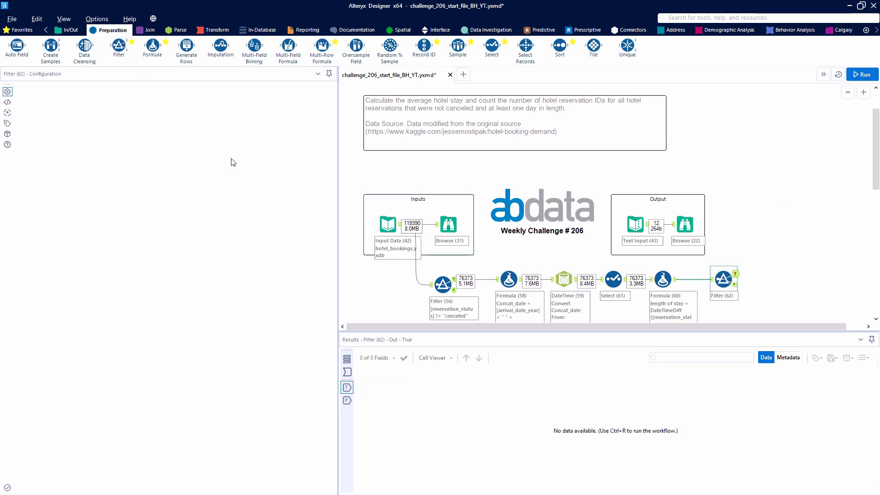
{"action": "left_click", "coordinate": [85, 127]}
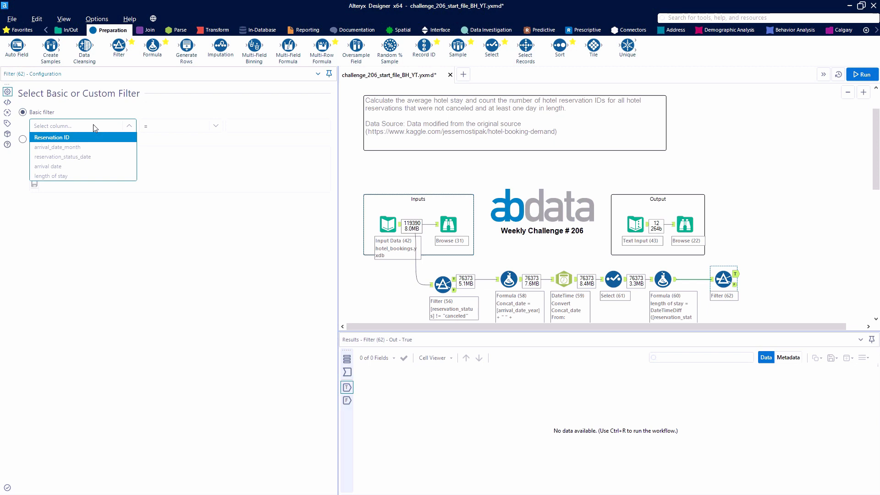
{"action": "left_click", "coordinate": [78, 176]}
- Change the data type of the length of stay column to Double in the last Formula tool
{"action": "left_click", "coordinate": [663, 278]}
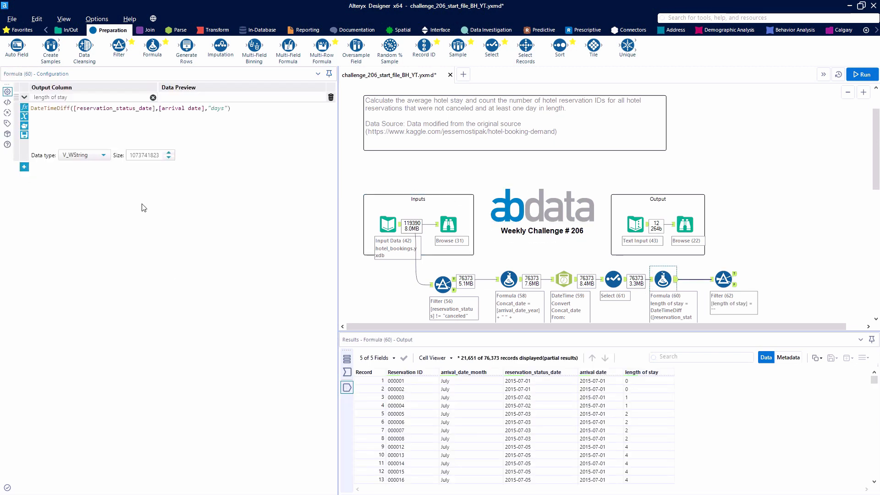
{"action": "left_click", "coordinate": [85, 156]}
{"action": "scroll", "coordinate": [89, 211], "scroll_direction": "down", "scroll_amount": 2}
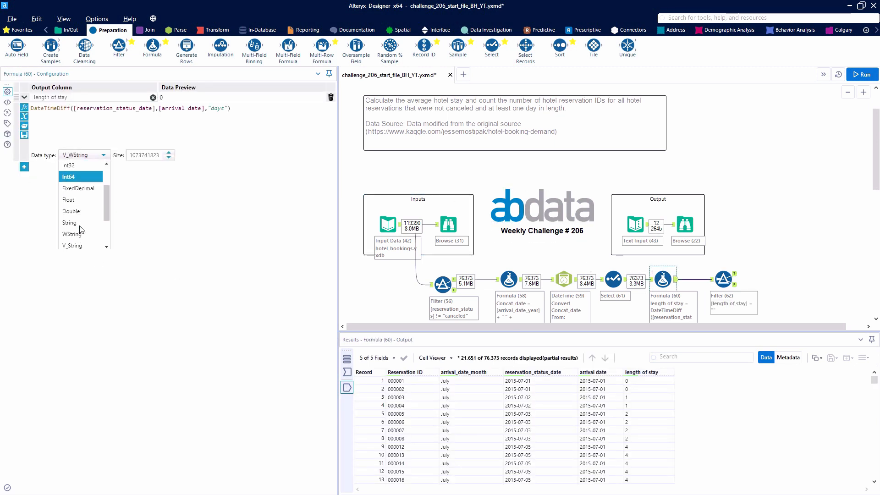
{"action": "left_click", "coordinate": [88, 213]}
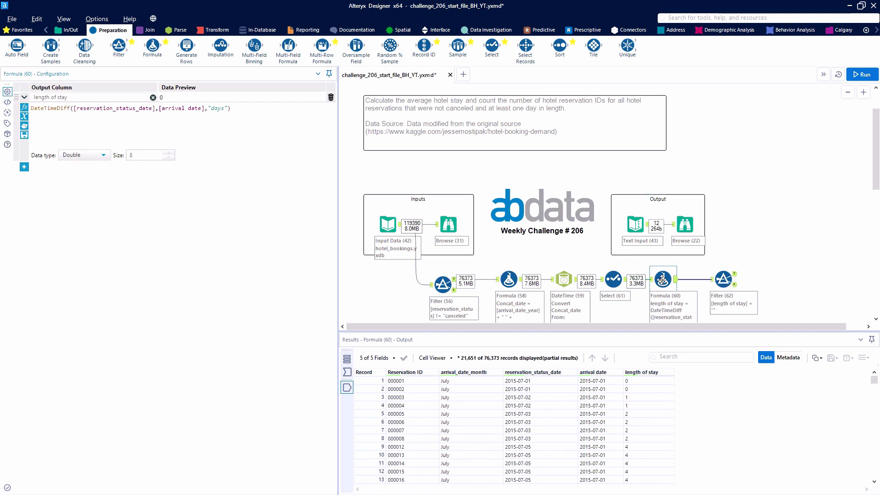
- Set the new Filter's condition to length of stay > 0 and run the workflow
{"action": "left_click", "coordinate": [730, 280]}
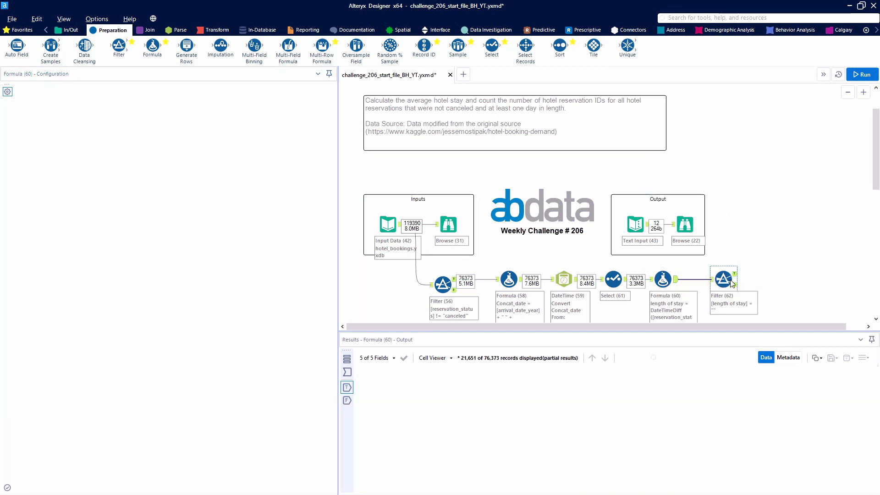
{"action": "left_click", "coordinate": [161, 130]}
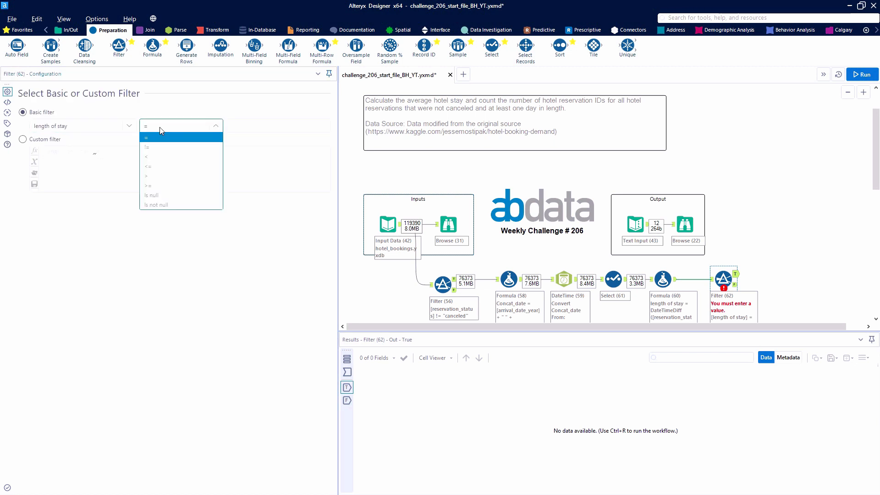
{"action": "left_click", "coordinate": [168, 177]}
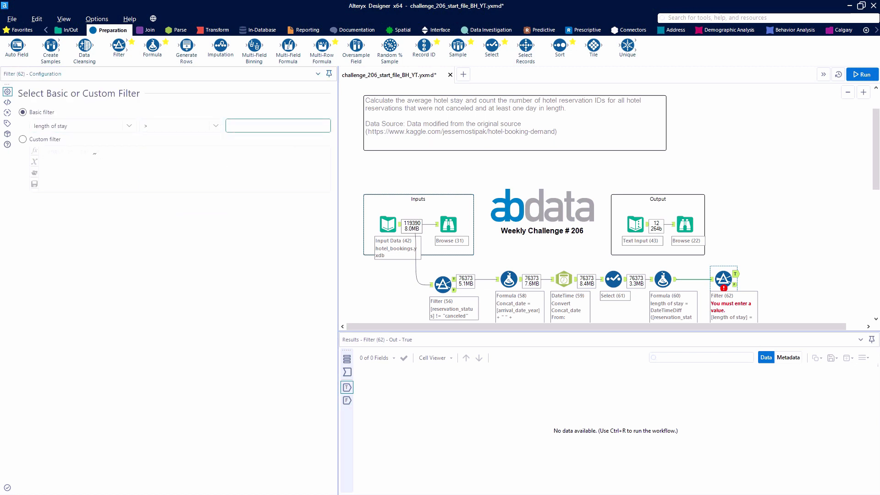
{"action": "type", "text": "0"}
{"action": "left_click", "coordinate": [862, 75]}
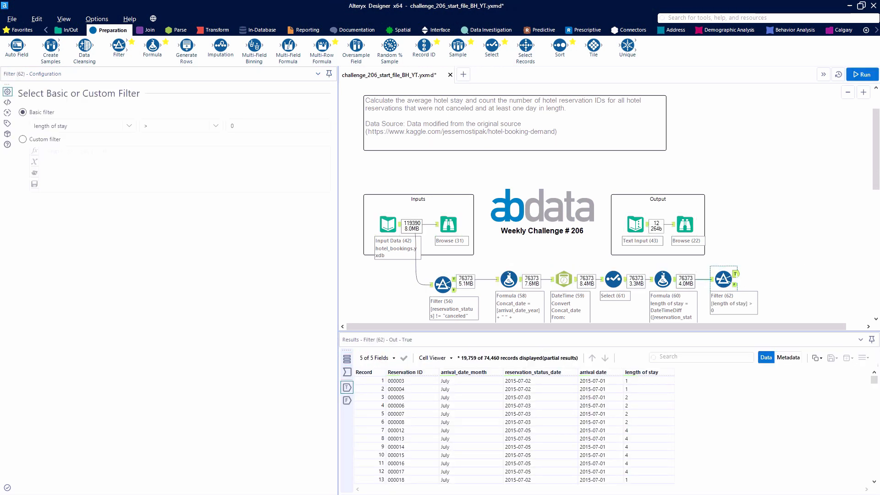
- Examine the length of stay values in the records of the new Filter's False output
{"action": "left_click", "coordinate": [736, 285]}
{"action": "scroll", "coordinate": [653, 414], "scroll_direction": "down", "scroll_amount": 10}
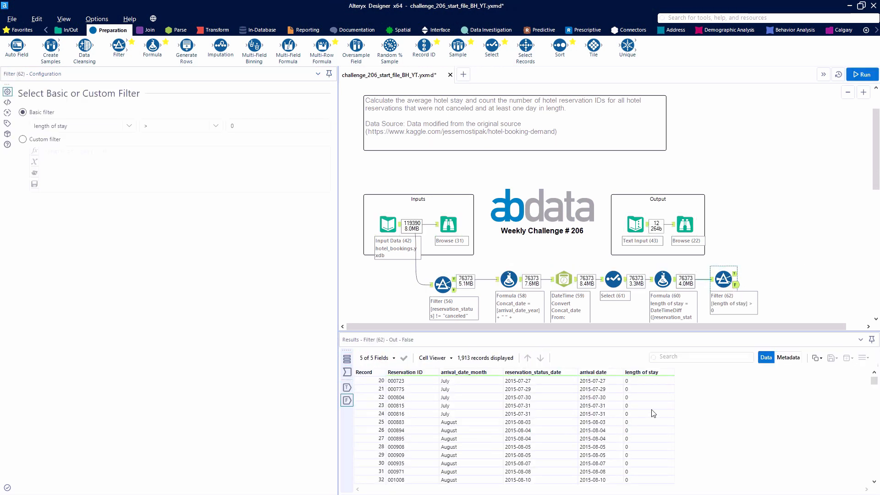
{"action": "scroll", "coordinate": [653, 414], "scroll_direction": "up", "scroll_amount": 10}
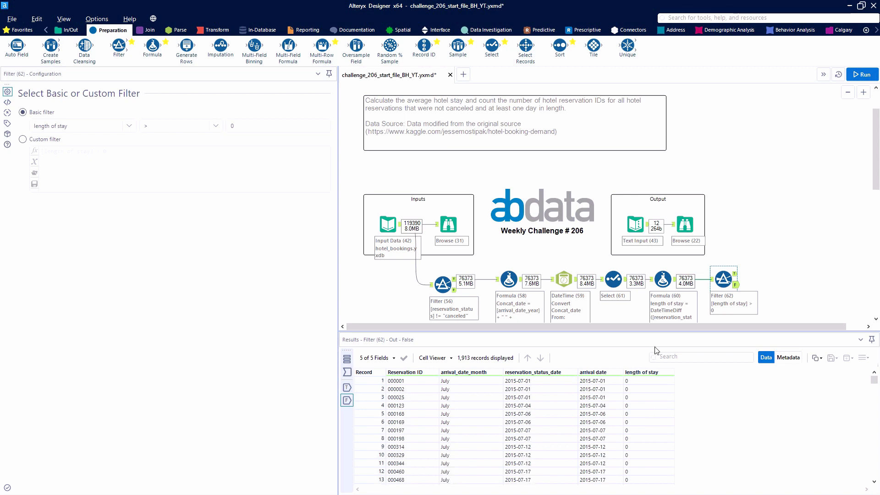
- Connect a Summarize tool to the True output of the length of stay Filter and view the expected output in Text Input (43)
{"action": "left_click_drag", "start_coordinate": [663, 326], "coordinate": [684, 326]}
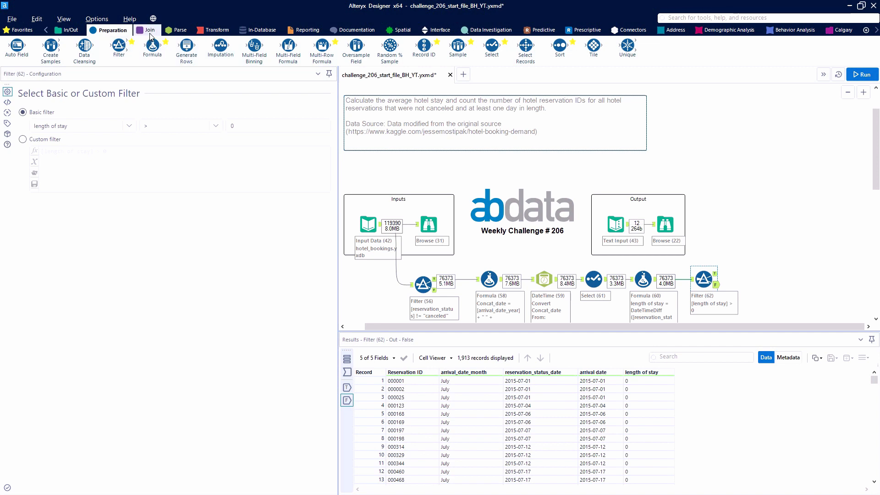
{"action": "left_click", "coordinate": [214, 30]}
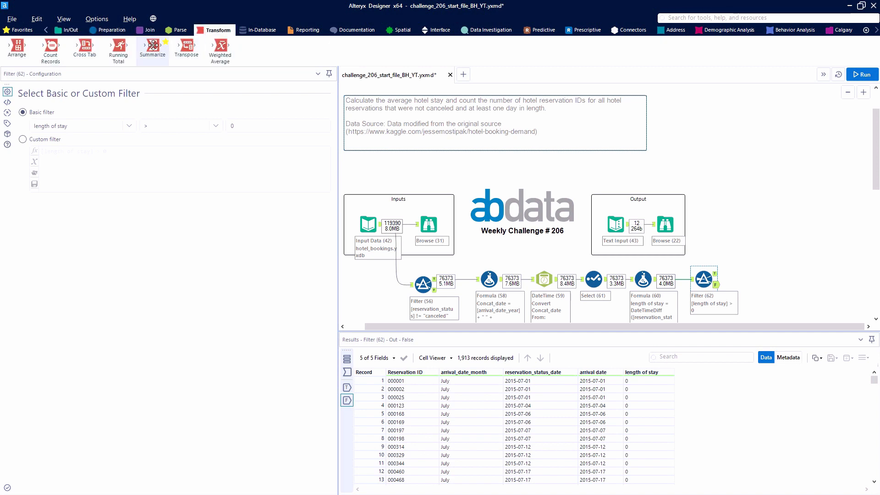
{"action": "left_click_drag", "start_coordinate": [153, 45], "coordinate": [761, 273]}
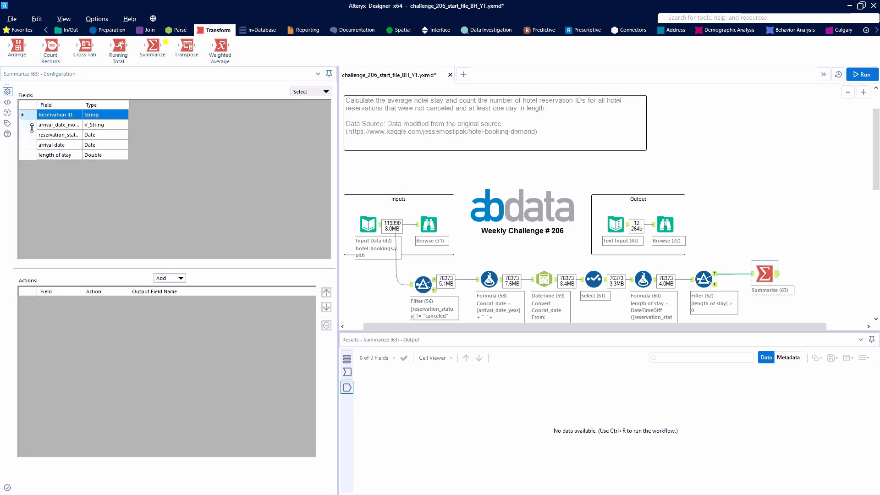
{"action": "left_click", "coordinate": [629, 215]}
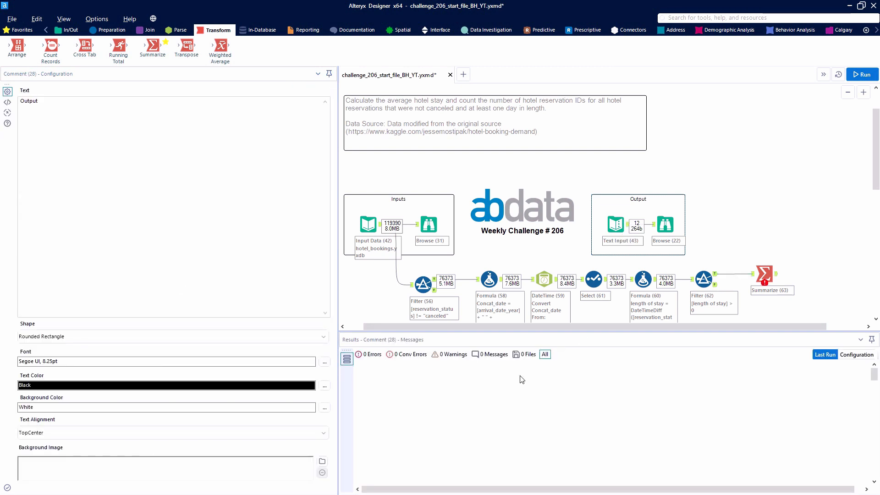
{"action": "left_click", "coordinate": [616, 225]}
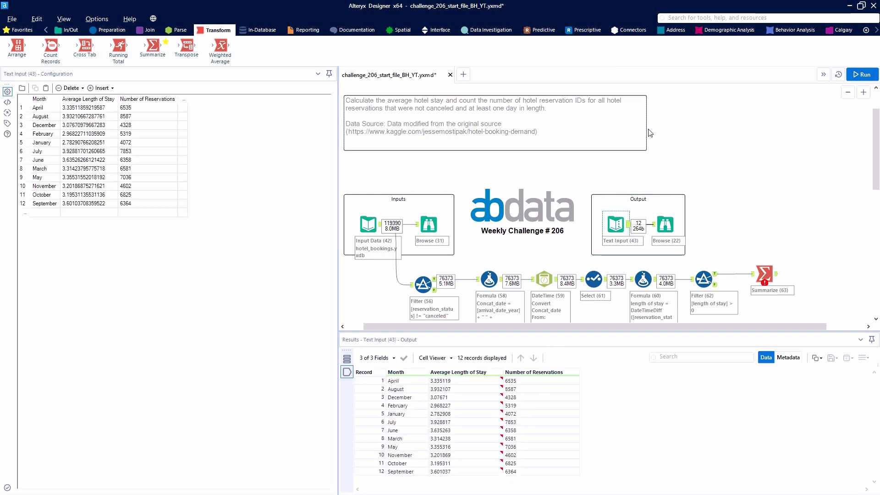
- Group by arrival_date_month in the Summarize tool and name its output field Month
{"action": "left_click", "coordinate": [764, 273]}
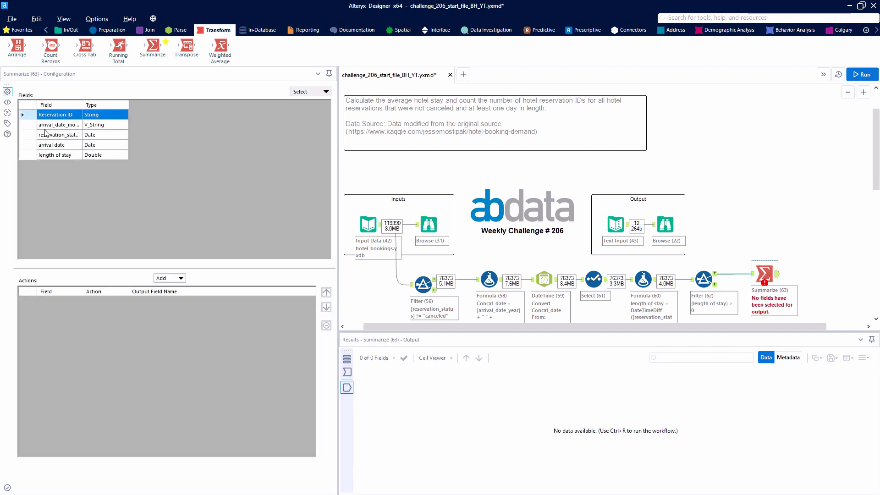
{"action": "left_click", "coordinate": [37, 125]}
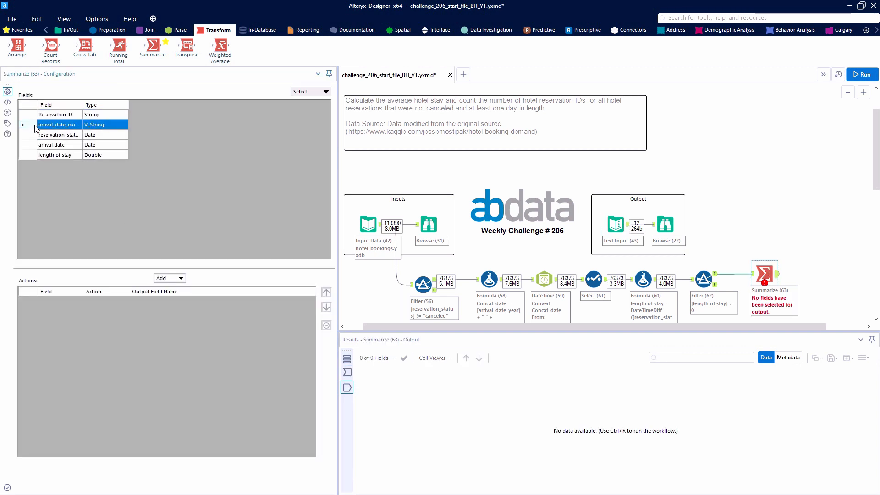
{"action": "left_click", "coordinate": [180, 277]}
{"action": "left_click", "coordinate": [186, 288]}
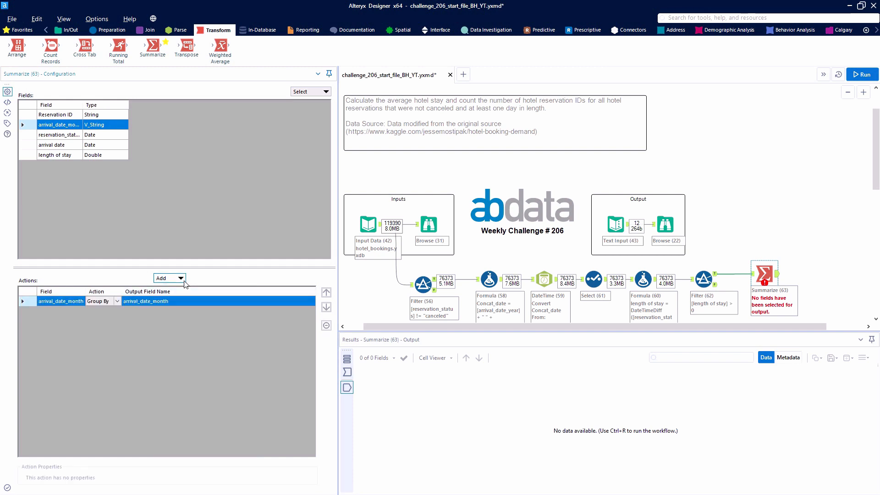
{"action": "left_click", "coordinate": [157, 303]}
{"action": "type", "text": "Month"}
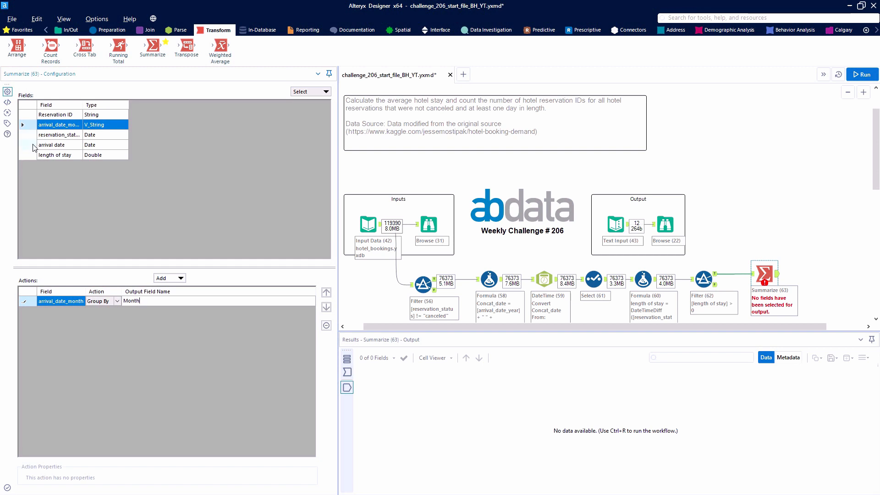
- Add an Average action for the length of stay field in the Summarize tool
{"action": "left_click", "coordinate": [34, 156]}
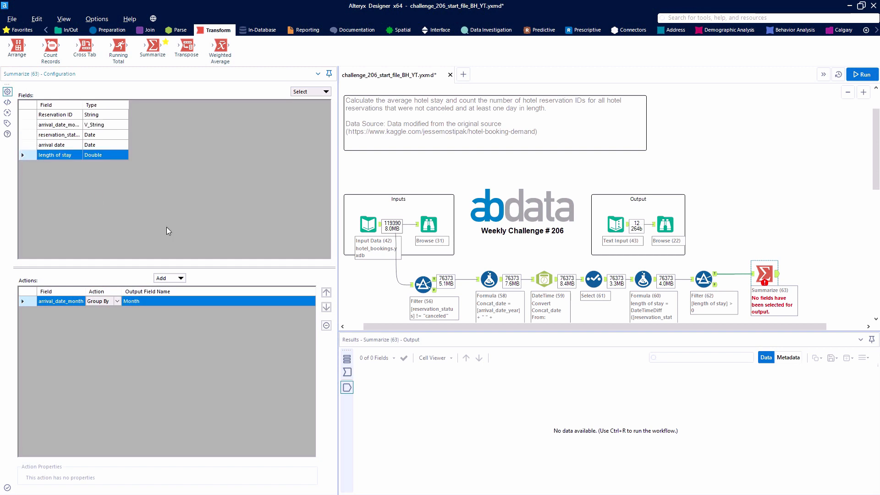
{"action": "left_click", "coordinate": [181, 278]}
{"action": "mouse_move", "coordinate": [231, 413]}
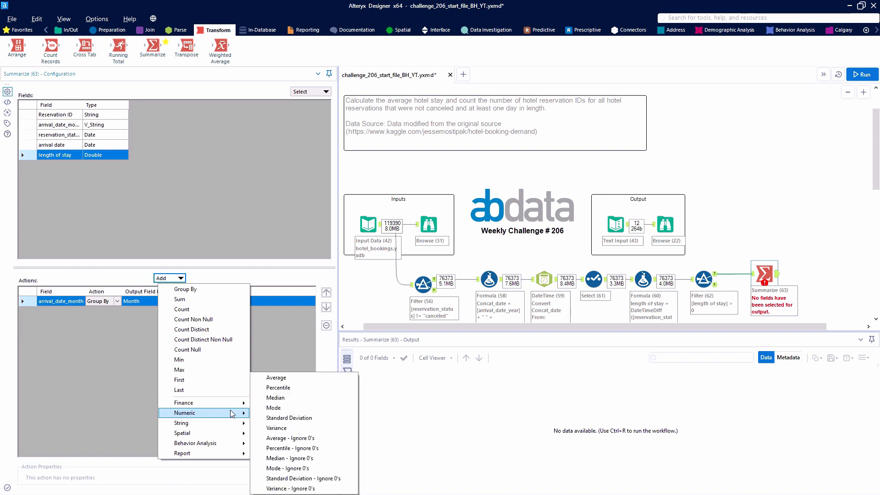
{"action": "left_click", "coordinate": [284, 379]}
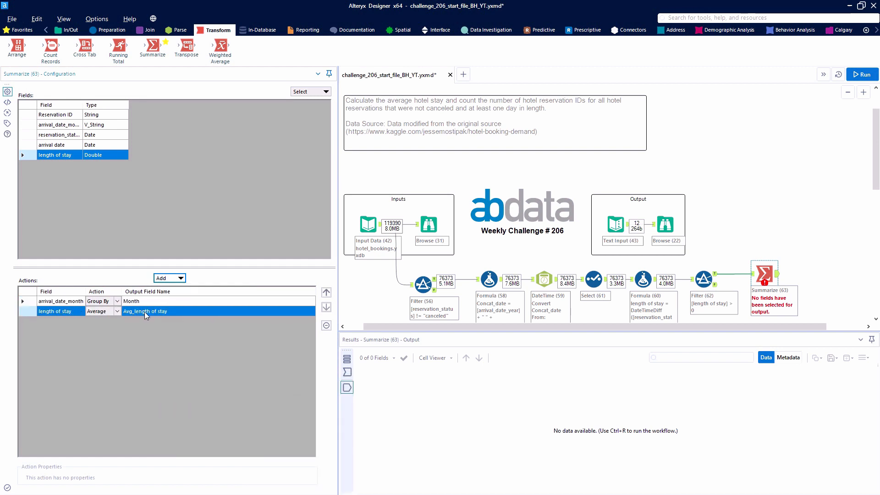
- Add a Count action for Reservation ID in the Summarize tool and recheck the expected column names in Text Input (43)
{"action": "left_click", "coordinate": [31, 116]}
{"action": "left_click", "coordinate": [170, 278]}
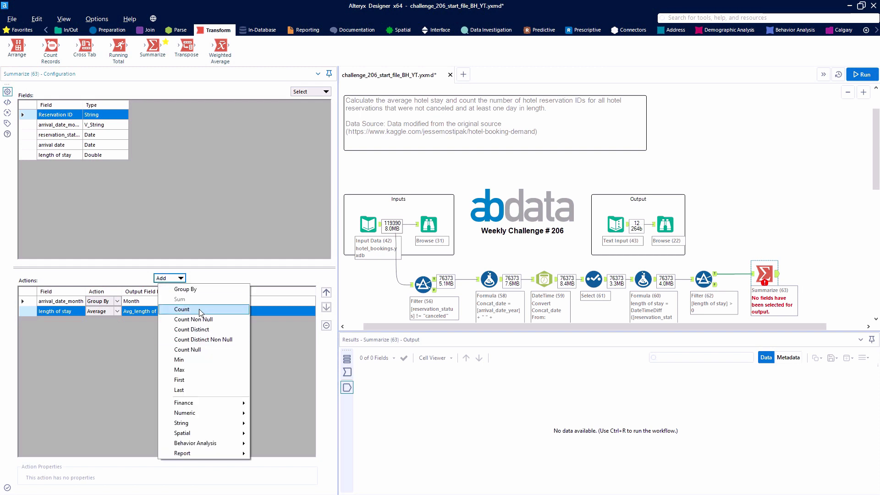
{"action": "left_click", "coordinate": [182, 309]}
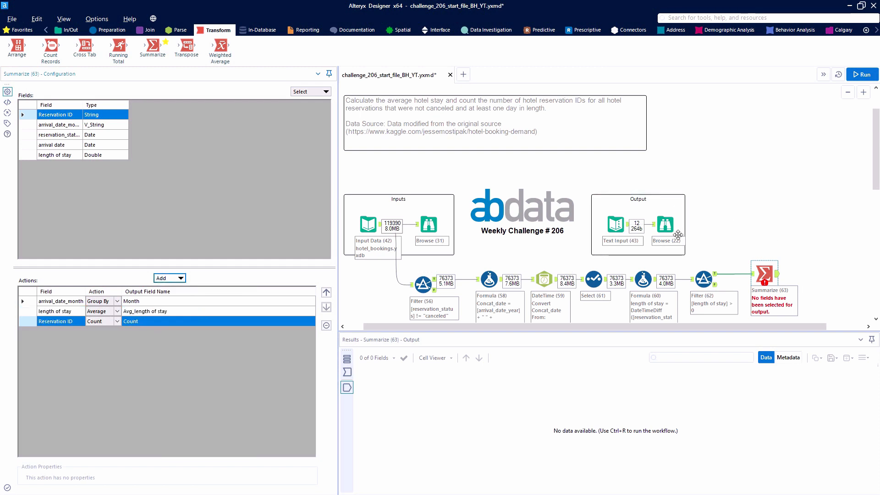
{"action": "left_click", "coordinate": [622, 225]}
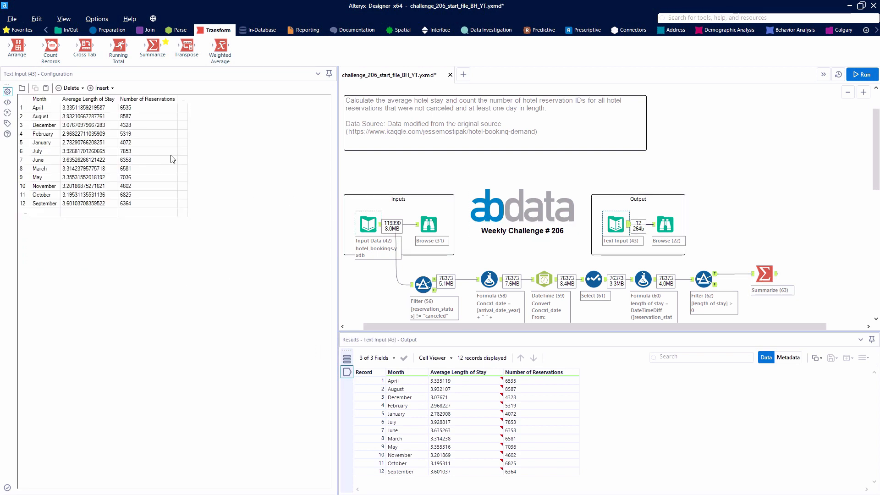
- Rename the Average output field in the Summarize tool to "Avgerage length of stay"
{"action": "left_click", "coordinate": [764, 274]}
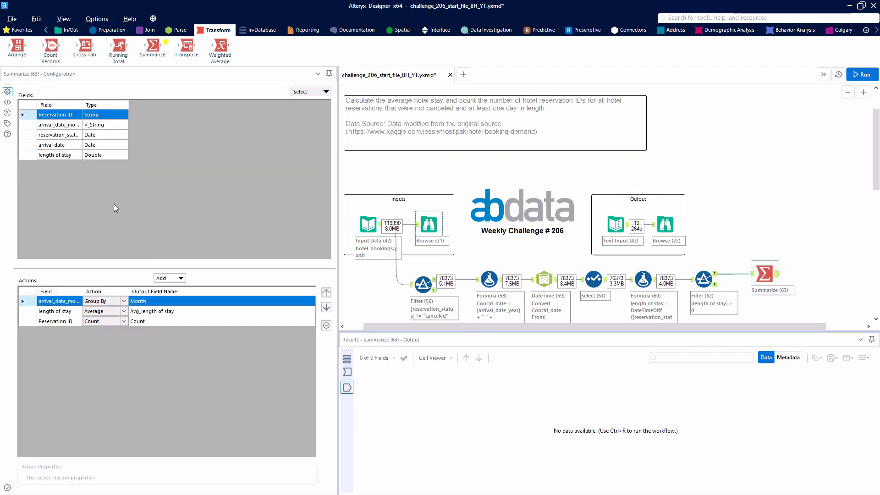
{"action": "left_click", "coordinate": [139, 311]}
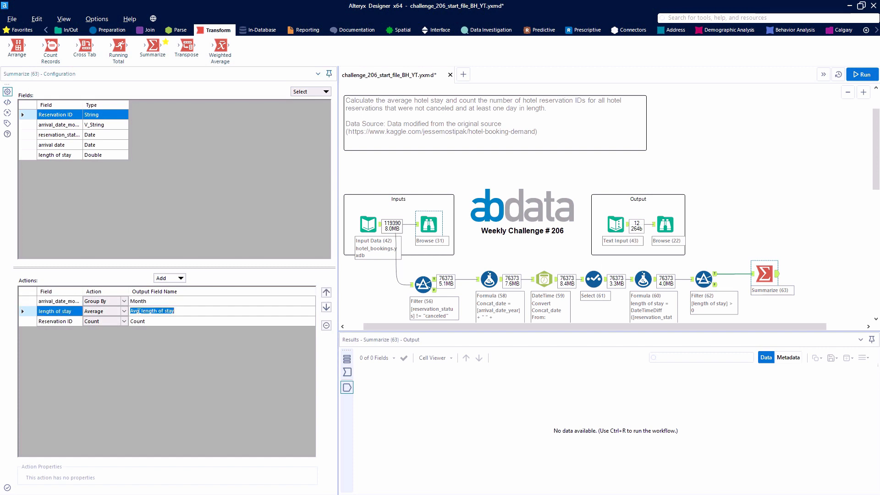
{"action": "left_click", "coordinate": [139, 311]}
{"action": "type", "text": "erage"}
- Name the Count output field in the Summarize tool "Number of Reservations" and run the workflow
{"action": "left_click", "coordinate": [168, 324]}
{"action": "type", "text": "Number of Reservations"}
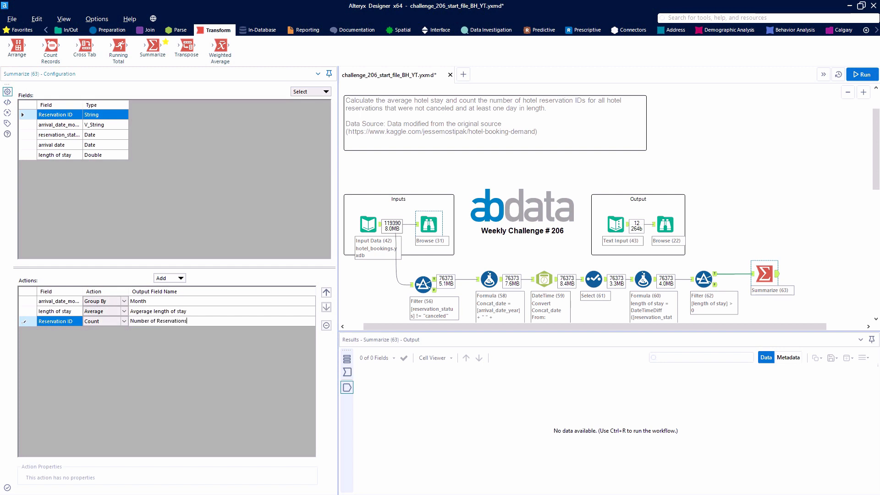
{"action": "left_click", "coordinate": [861, 75]}
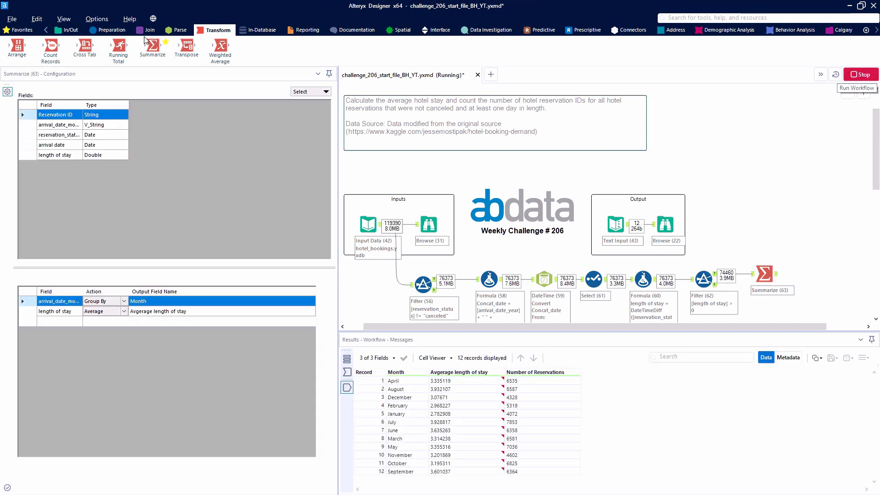
- Add a Join tool after the Summarize tool, with Summarize feeding its Right input and Text Input (43) its Left input
{"action": "left_click", "coordinate": [105, 33]}
{"action": "left_click", "coordinate": [149, 30]}
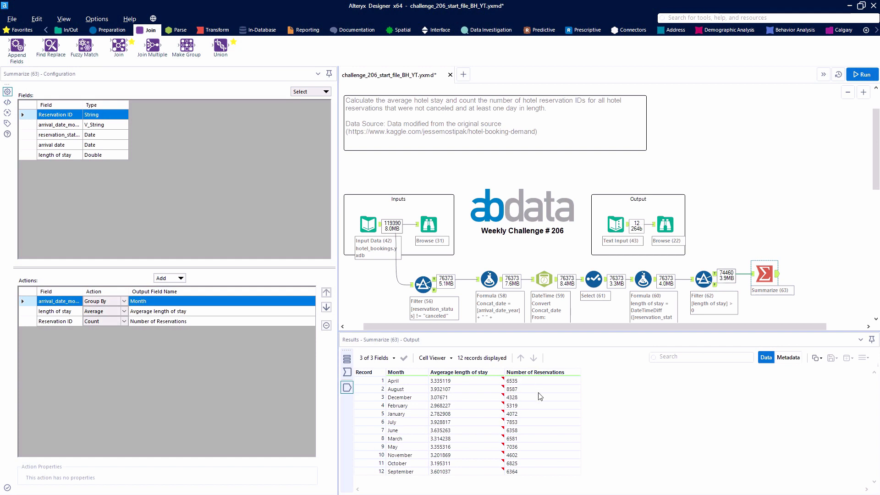
{"action": "left_click_drag", "start_coordinate": [119, 46], "coordinate": [828, 243]}
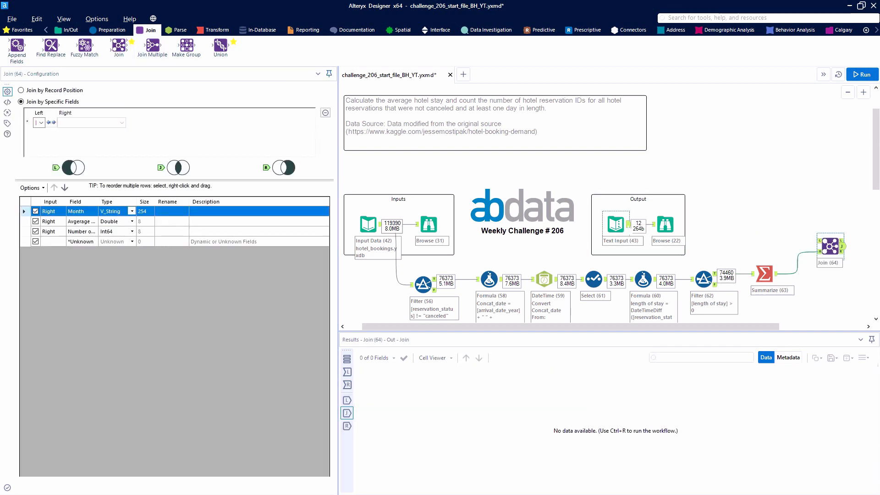
{"action": "left_click_drag", "start_coordinate": [628, 224], "coordinate": [818, 241]}
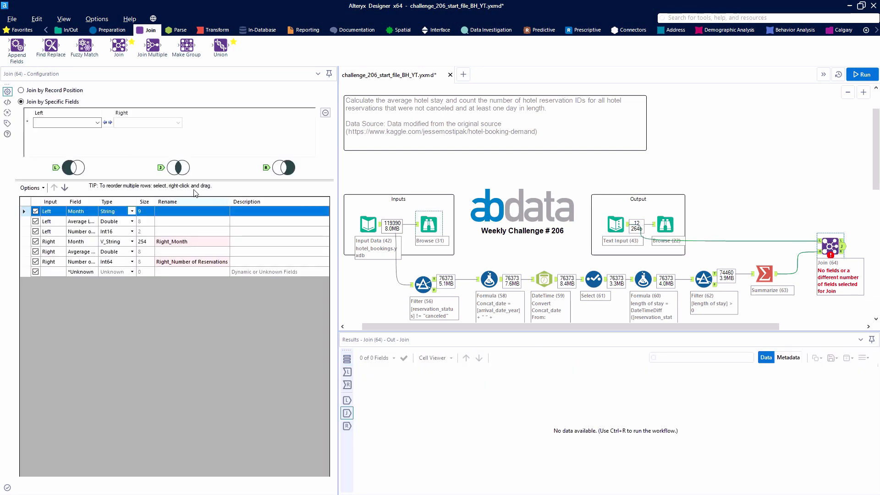
- Set the Join tool to match both inputs on the Month and Number of Reservations fields
{"action": "left_click", "coordinate": [62, 122]}
{"action": "left_click", "coordinate": [59, 132]}
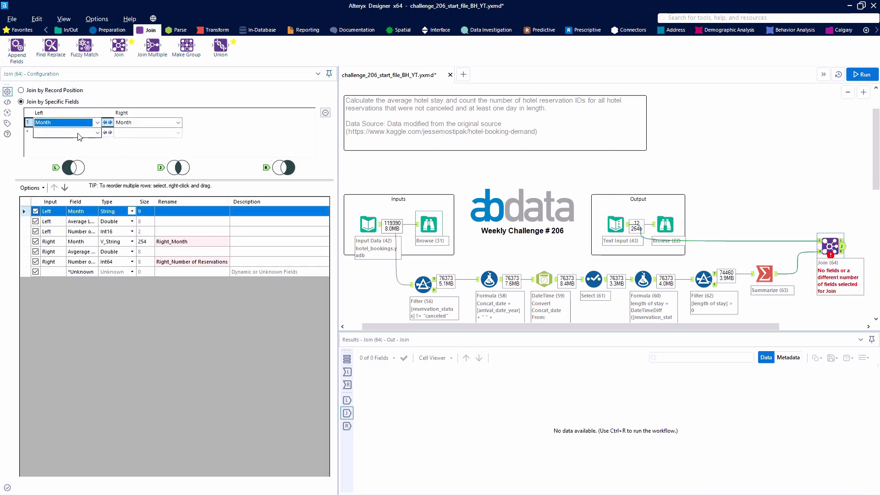
{"action": "left_click", "coordinate": [62, 132]}
{"action": "left_click", "coordinate": [73, 158]}
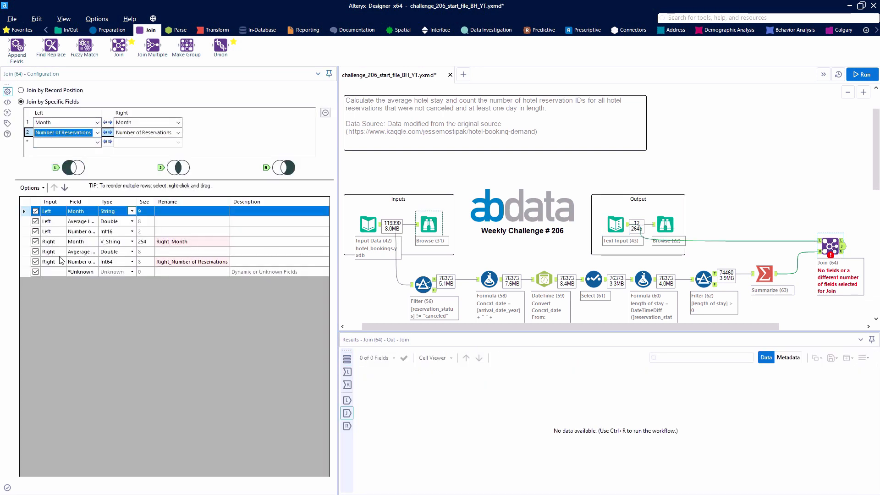
- Exclude the Right input's Month and Number of Reservations fields from the Join output and run the workflow
{"action": "left_click", "coordinate": [35, 241]}
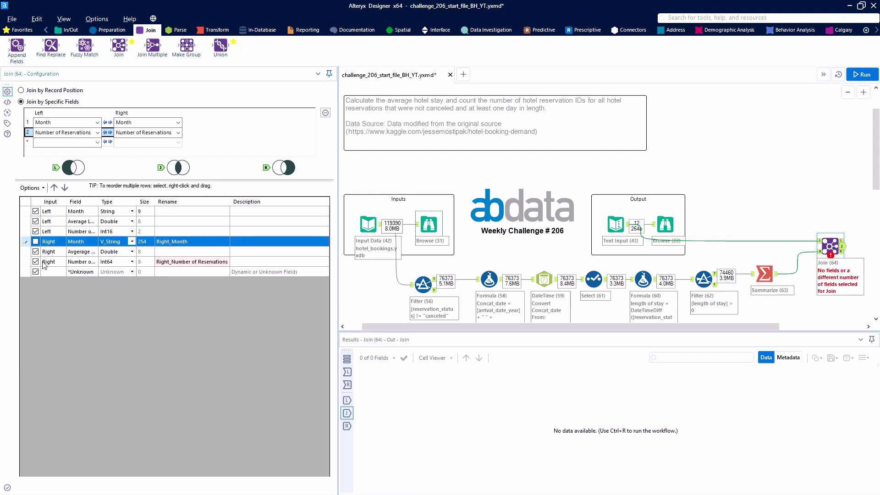
{"action": "left_click", "coordinate": [36, 262]}
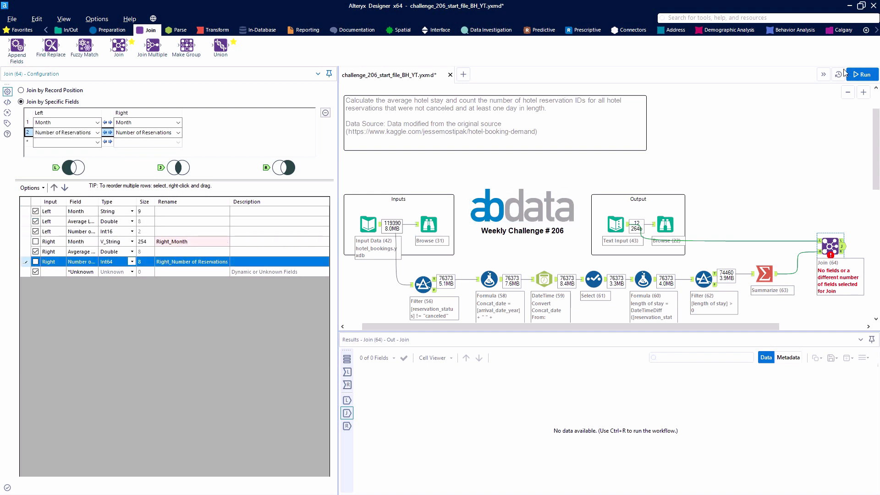
{"action": "left_click", "coordinate": [862, 74]}
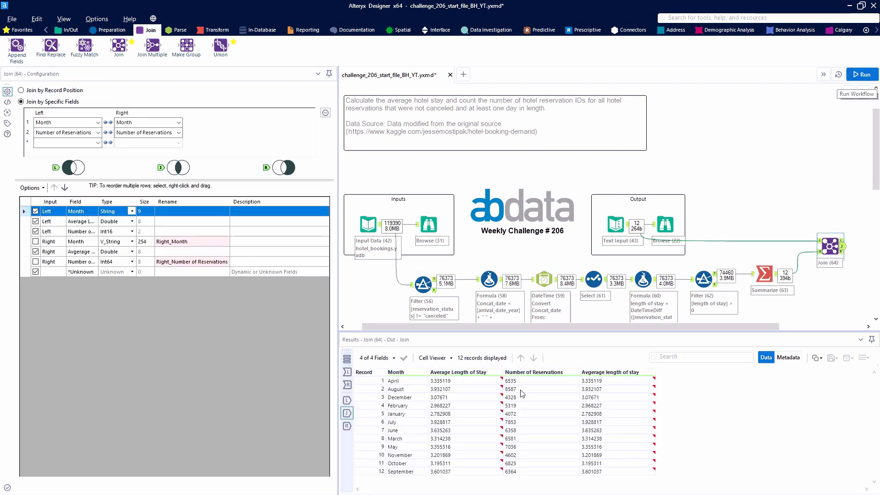
- Move the Right average stay field directly below the Left Average Length of Stay in the Join output and rerun the workflow
{"action": "left_click", "coordinate": [52, 251]}
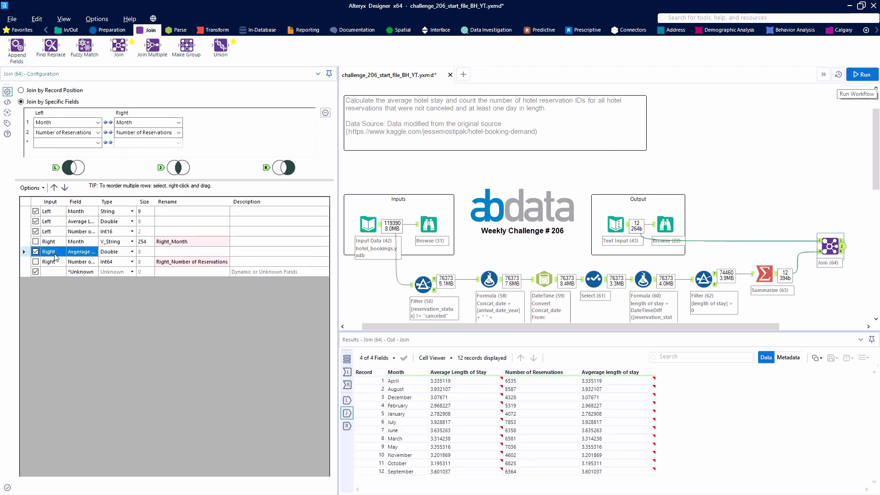
{"action": "left_click", "coordinate": [53, 187]}
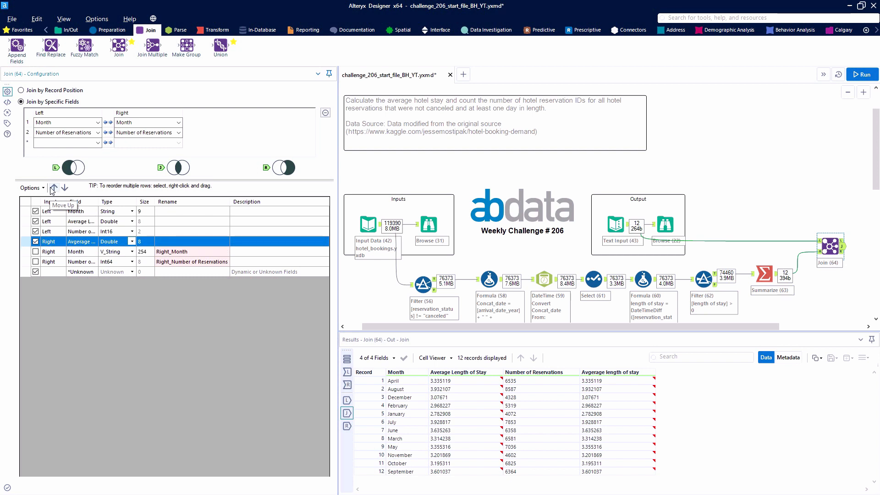
{"action": "left_click", "coordinate": [53, 188]}
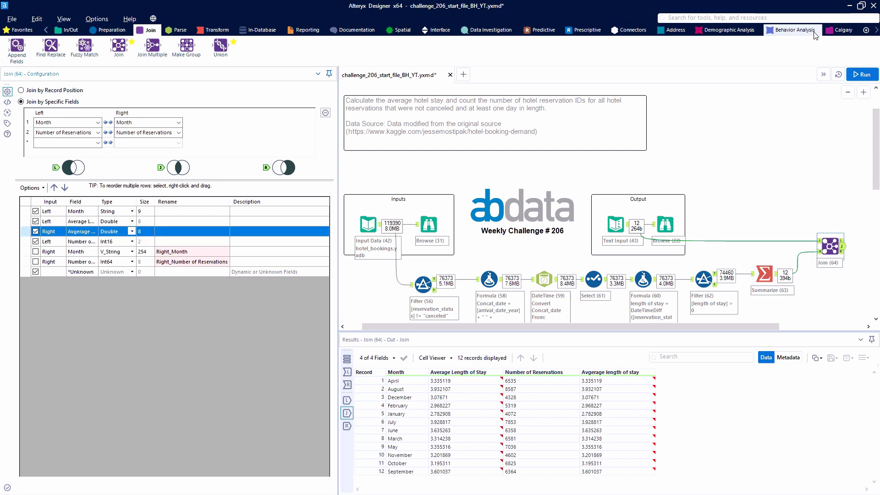
{"action": "left_click", "coordinate": [865, 75]}
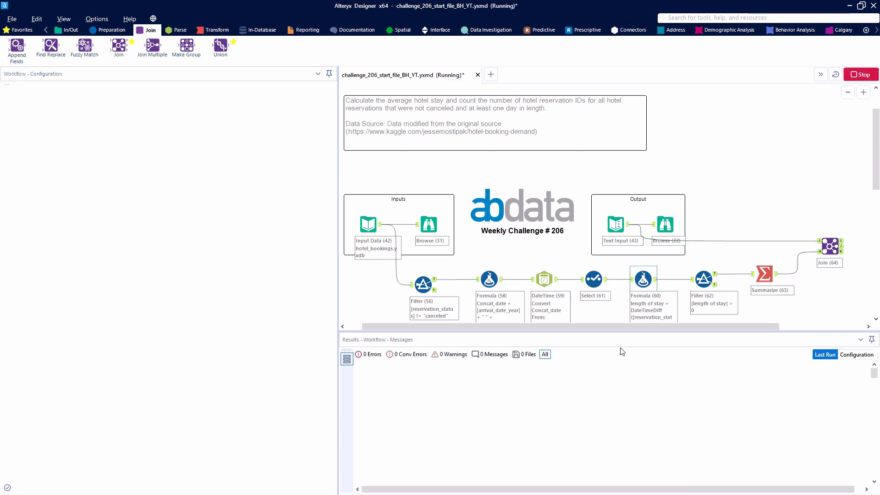